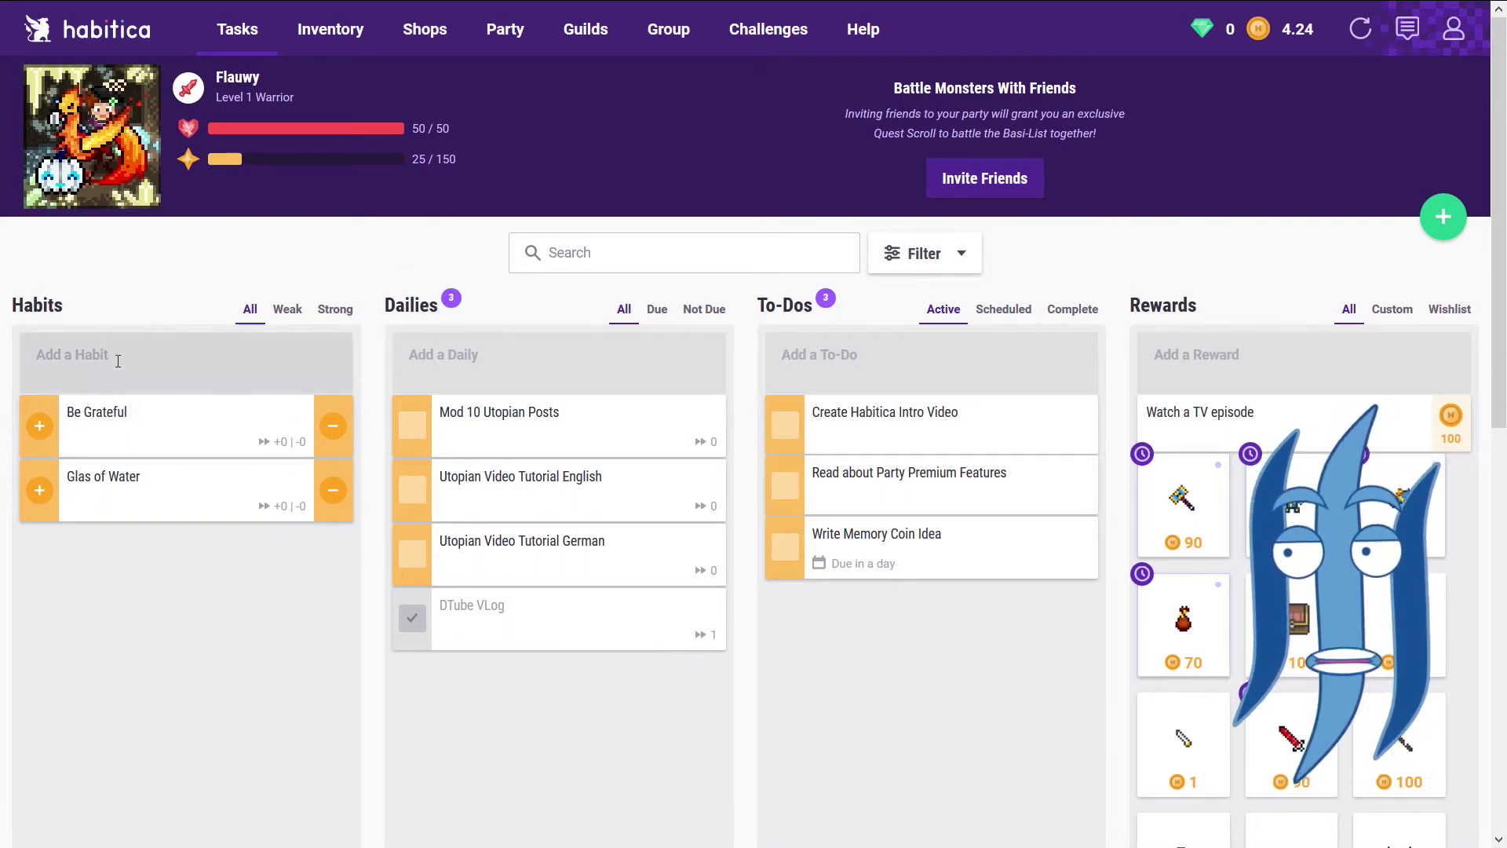
Add a new habit named 'Test'.
click(165, 382)
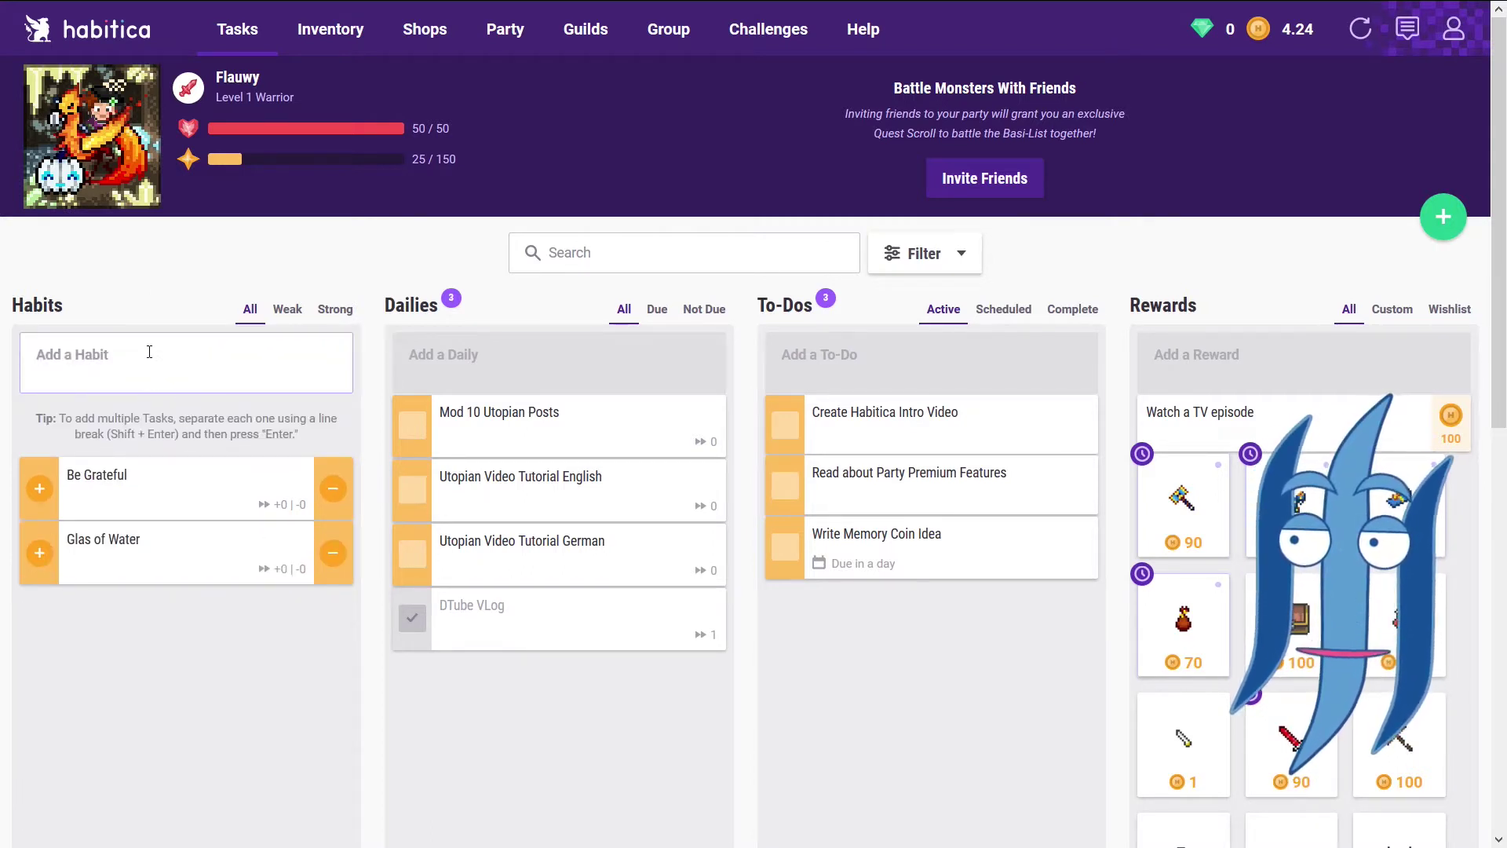
text(T)
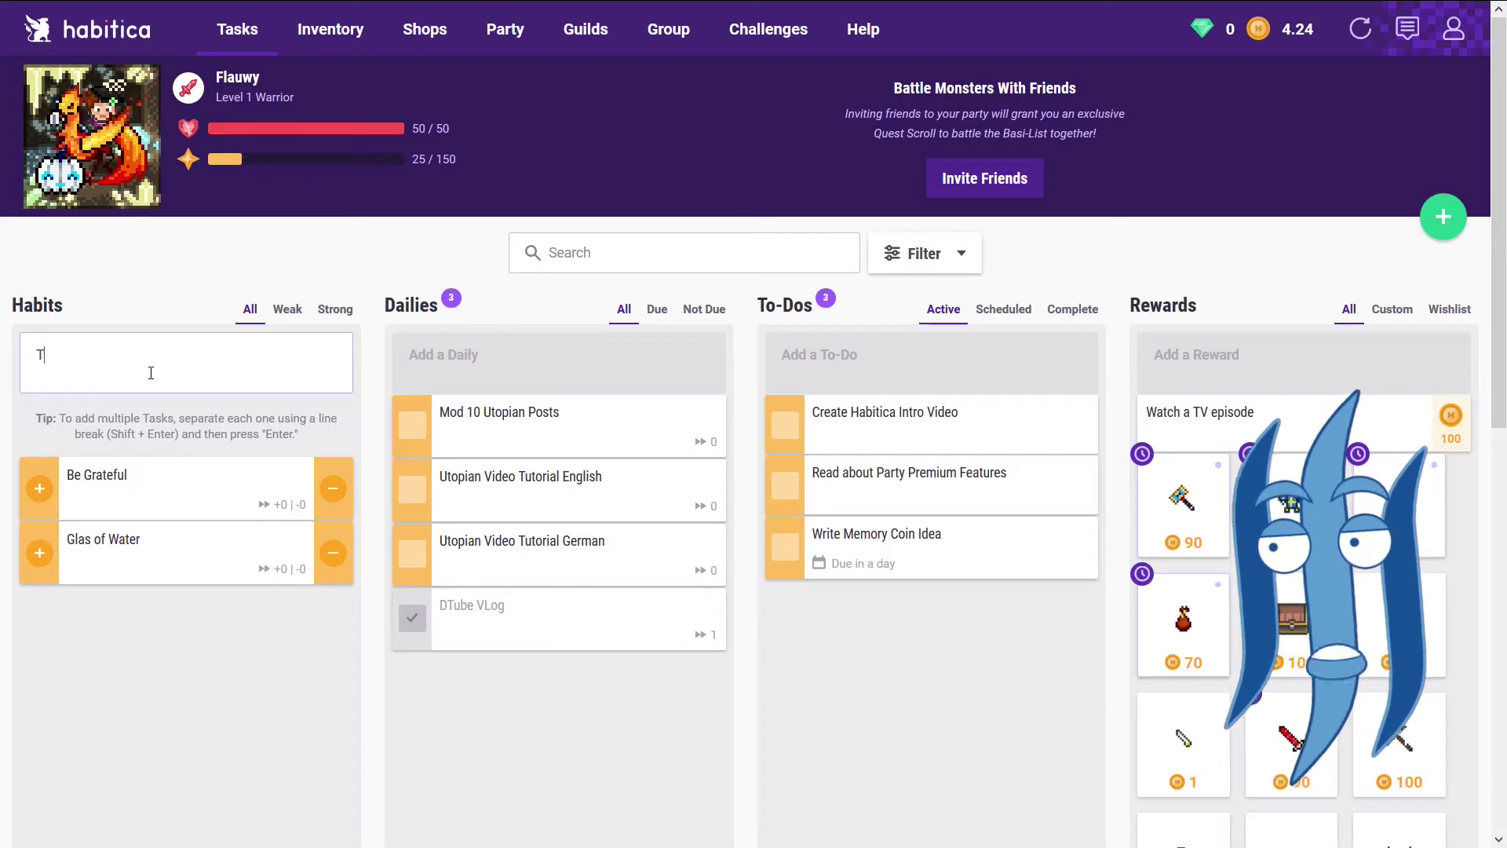
text(est)
key(Return)
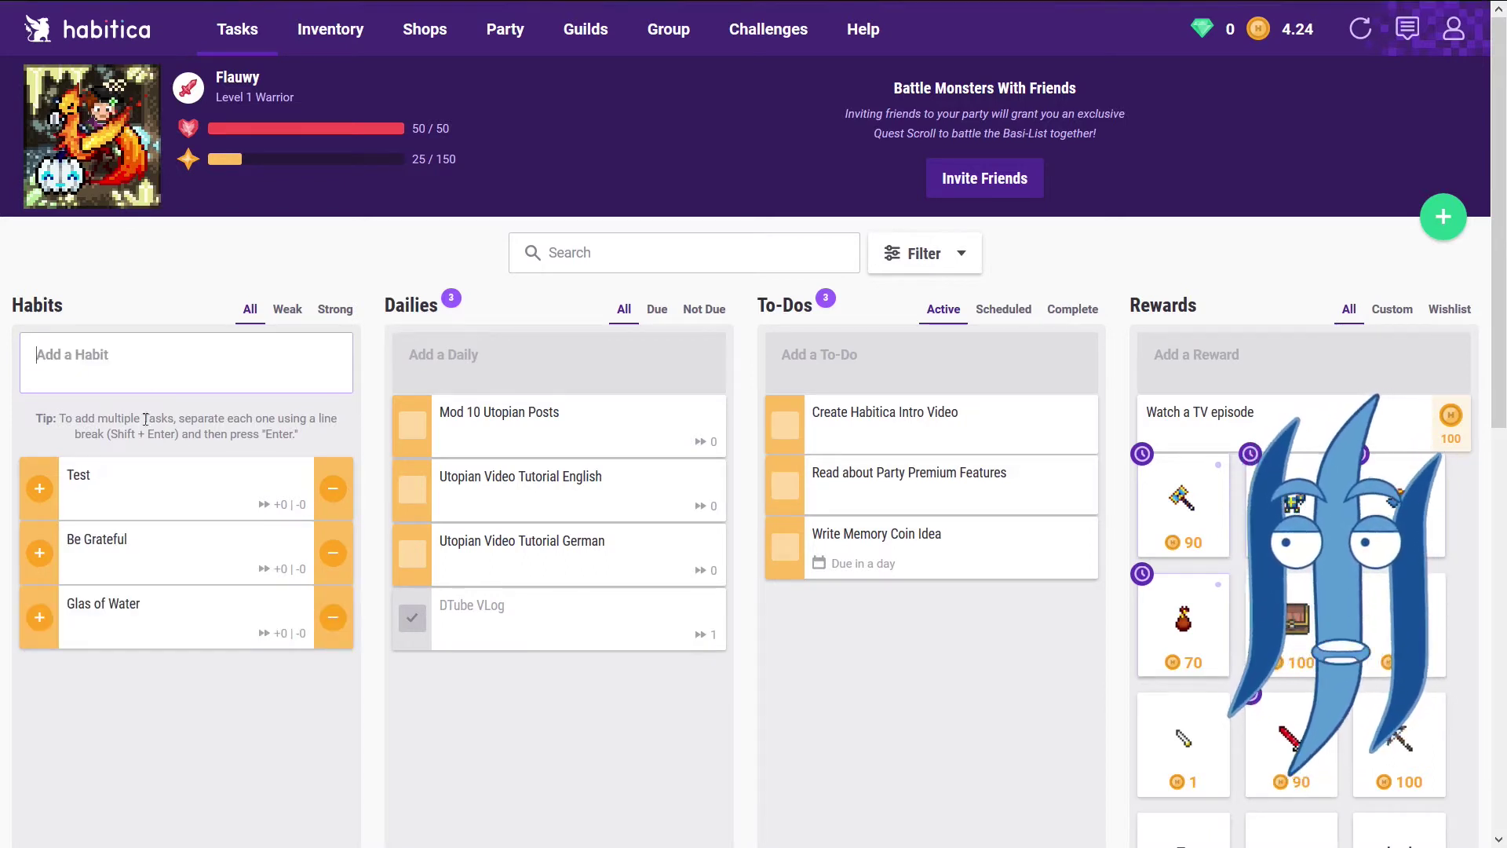
Move the Test habit below Glas of Water and open its options menu.
click(236, 496)
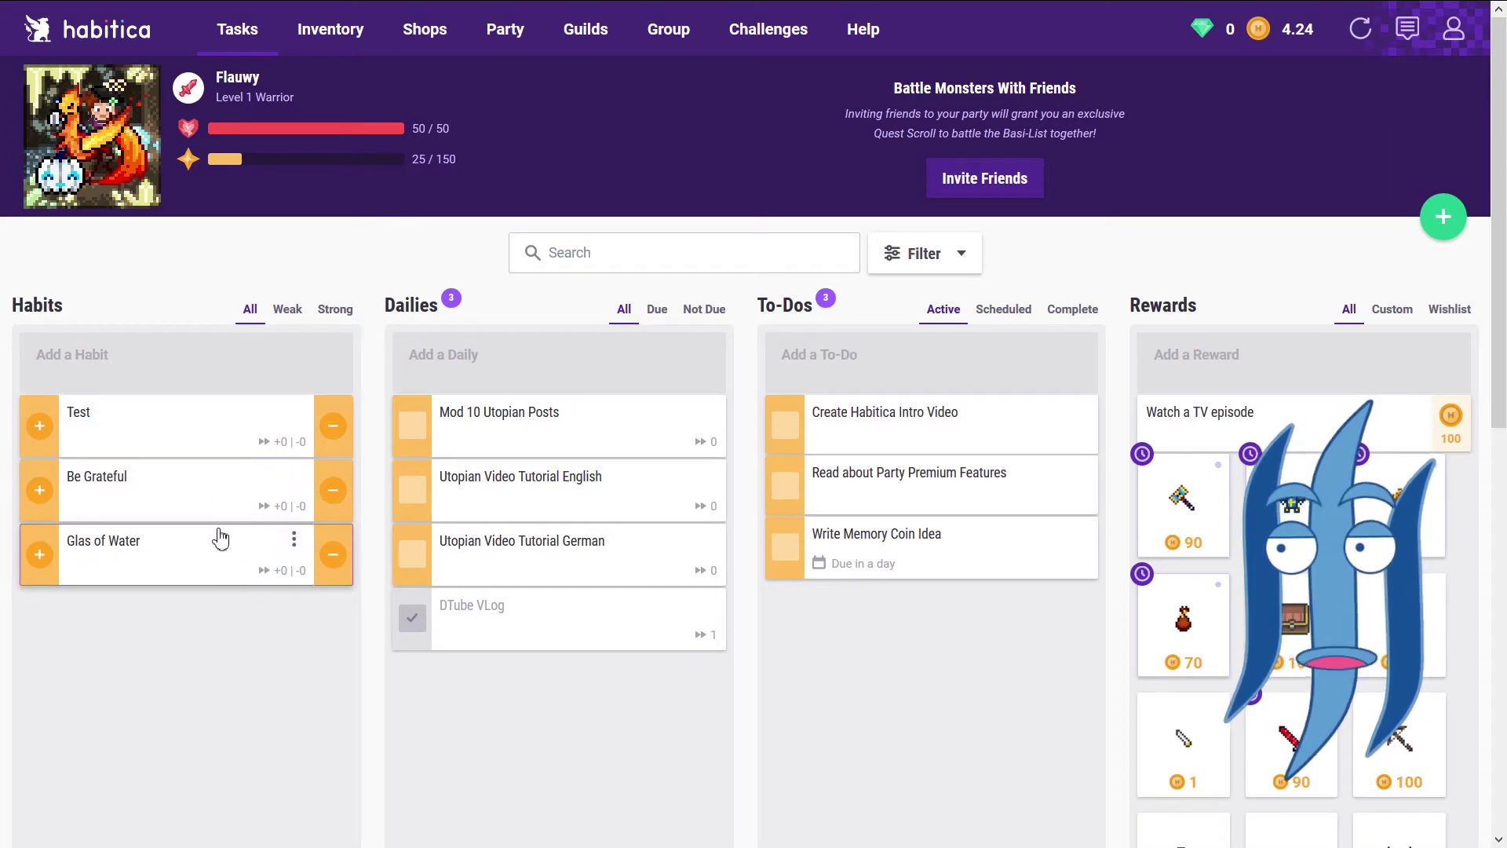
drag(216, 457, 215, 539)
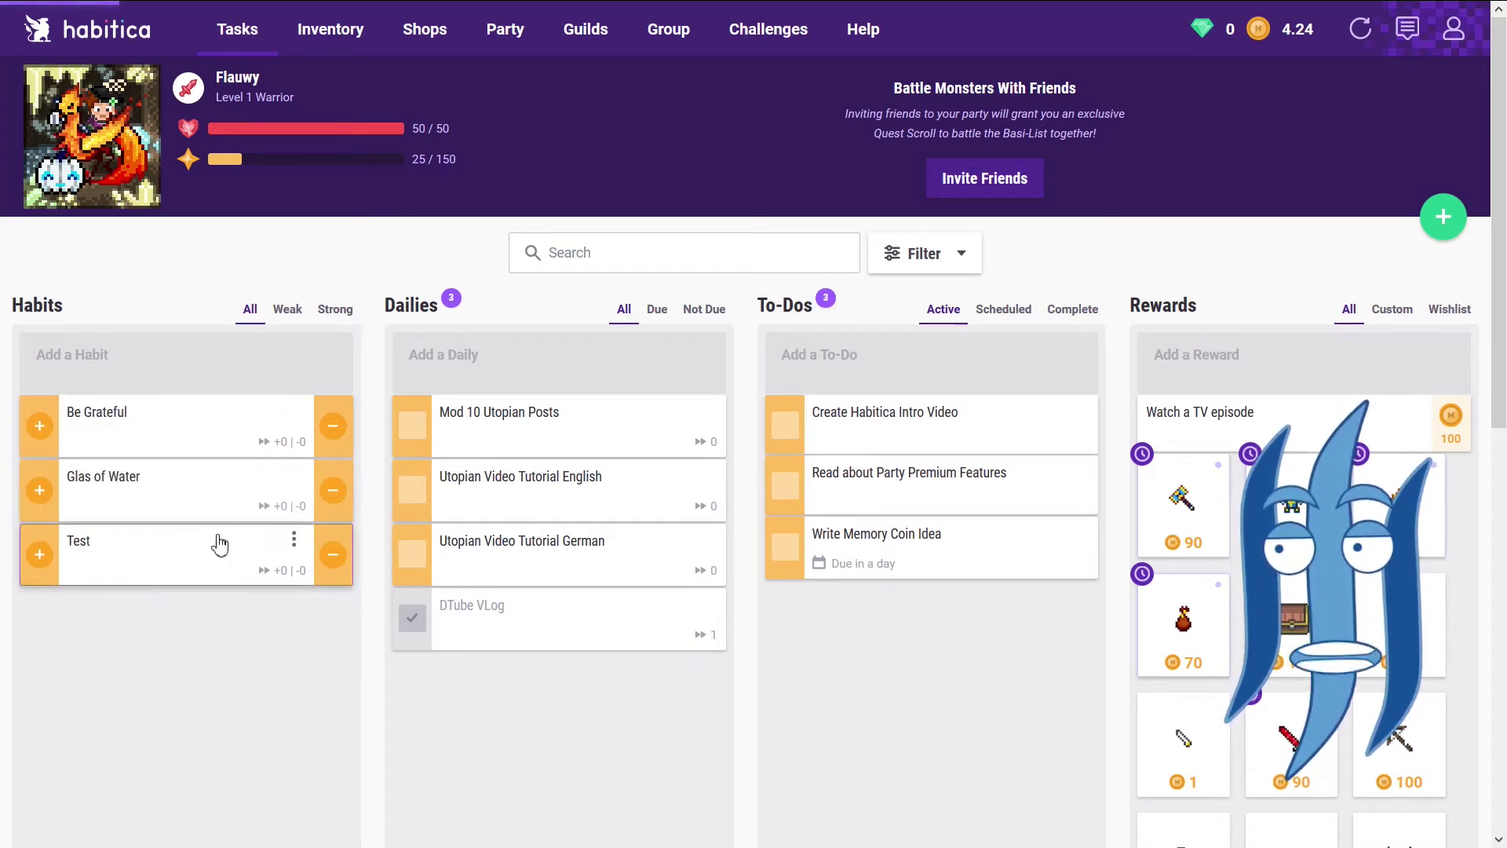
click(294, 543)
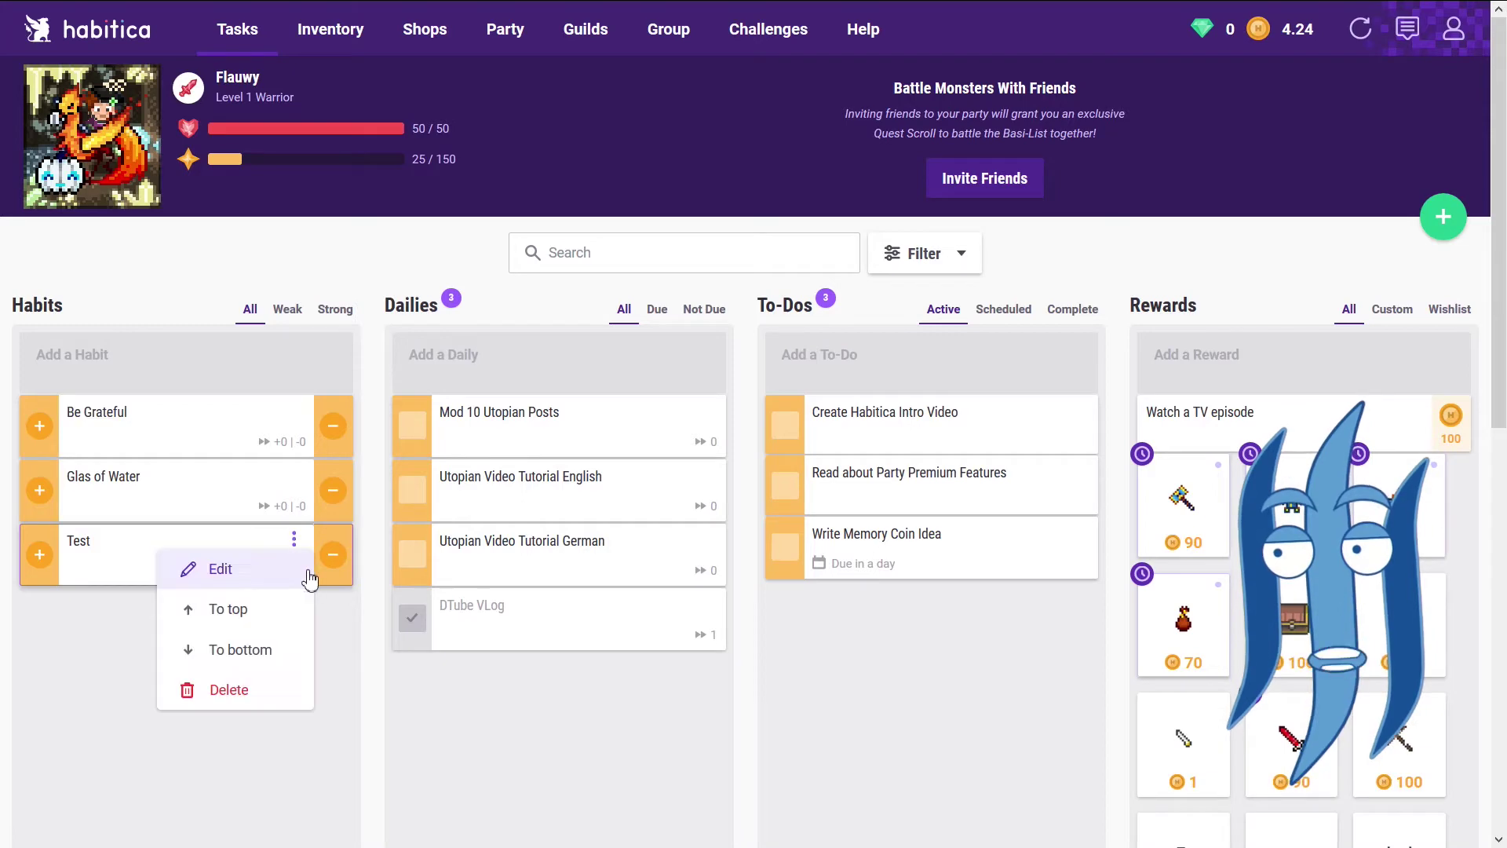
click(213, 579)
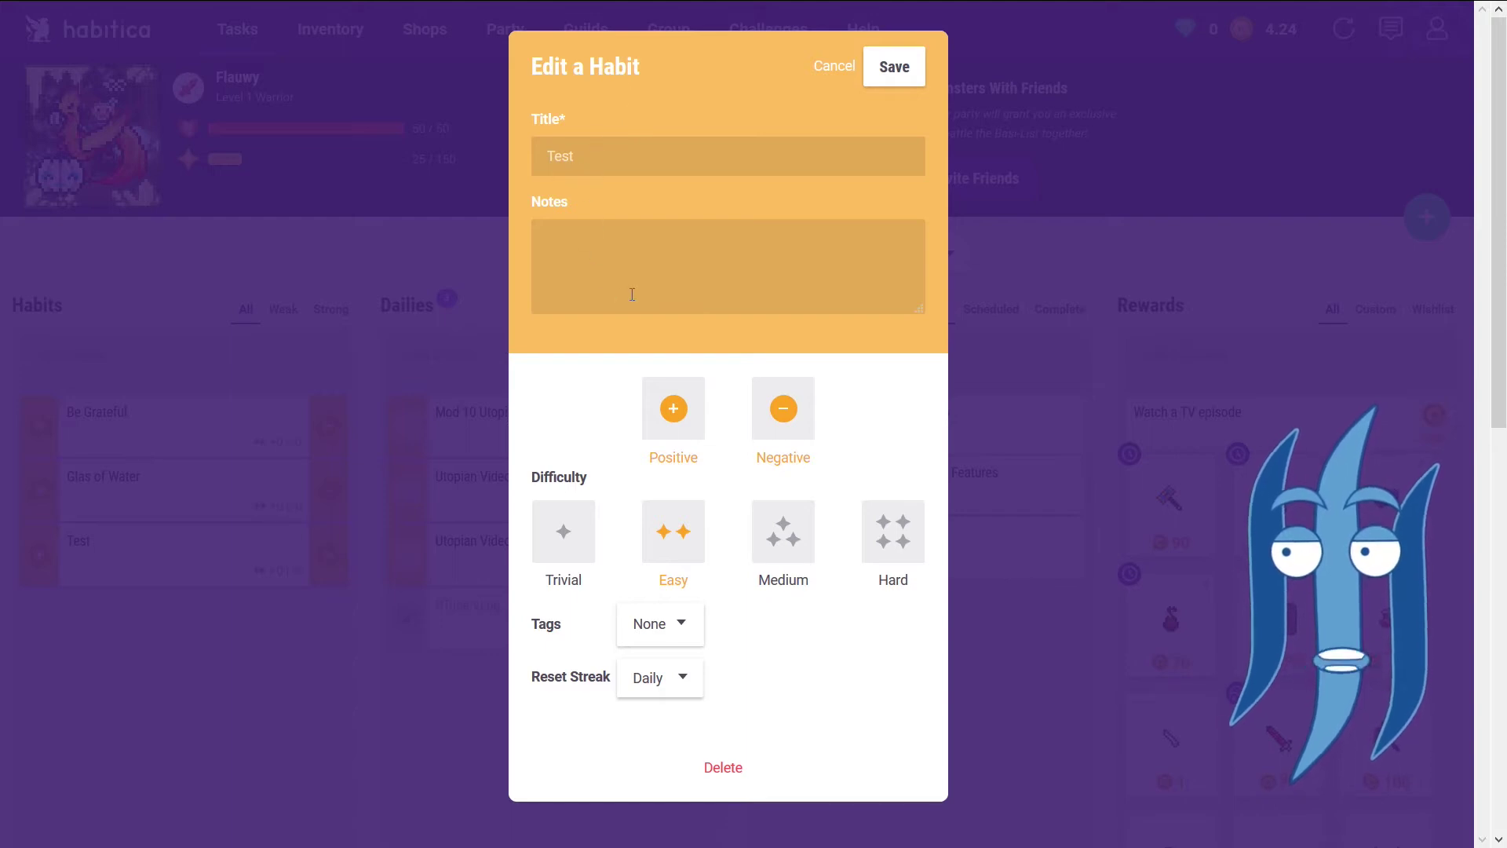
click(674, 410)
click(800, 429)
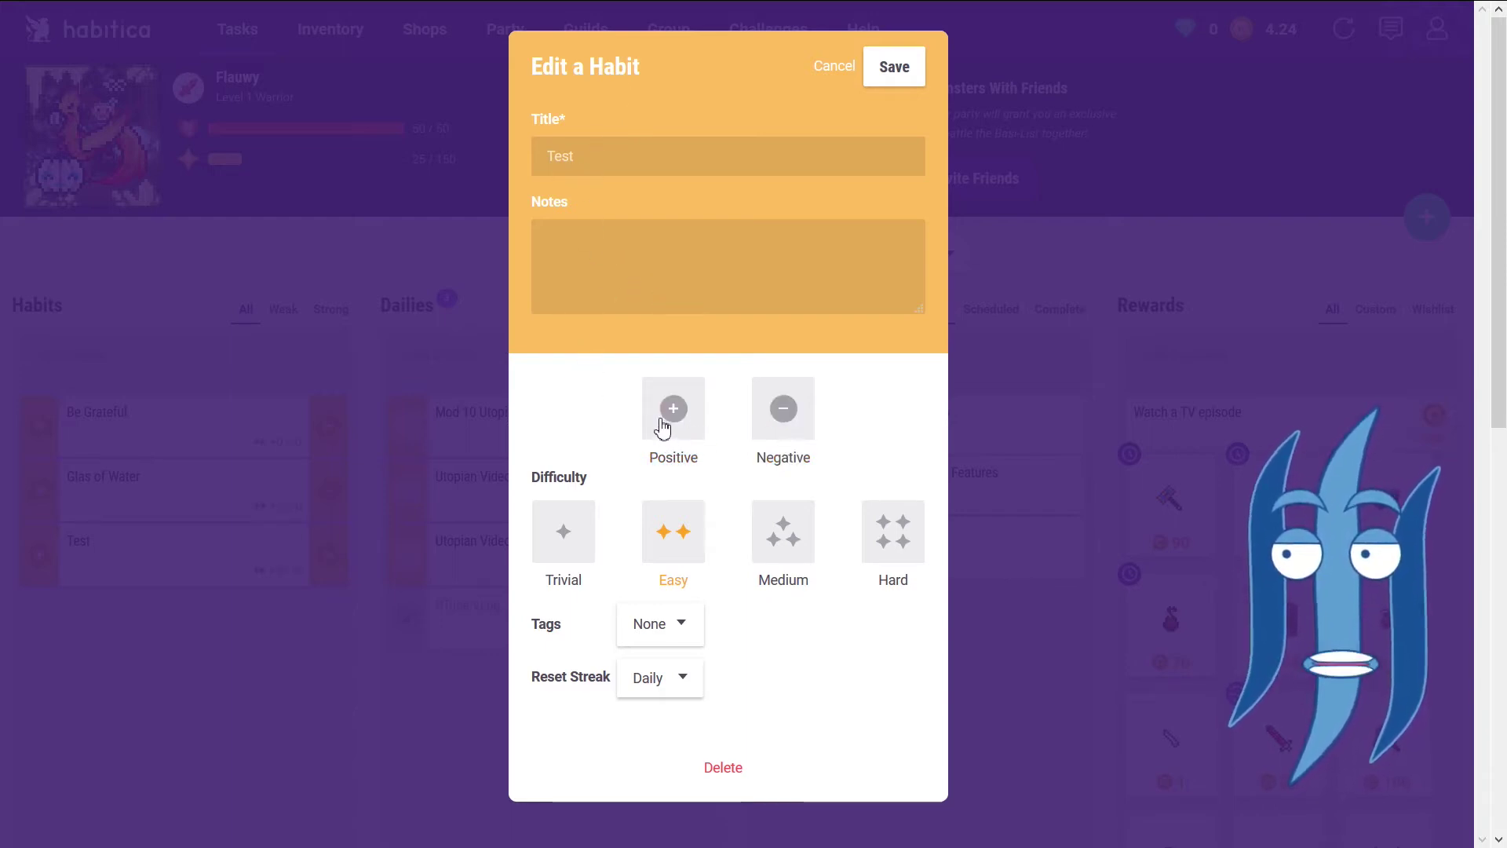
click(669, 425)
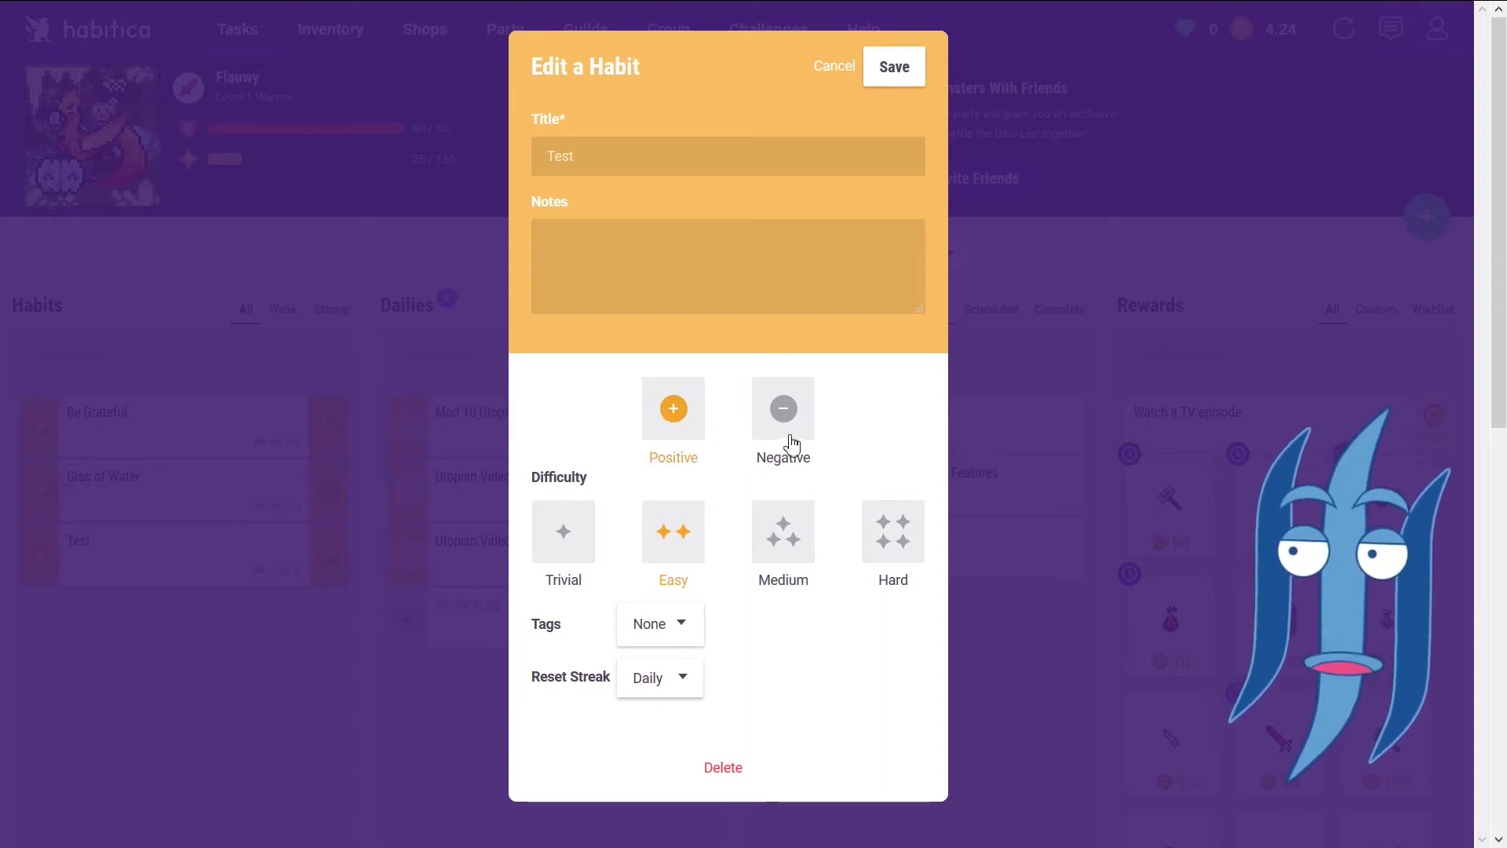
click(681, 428)
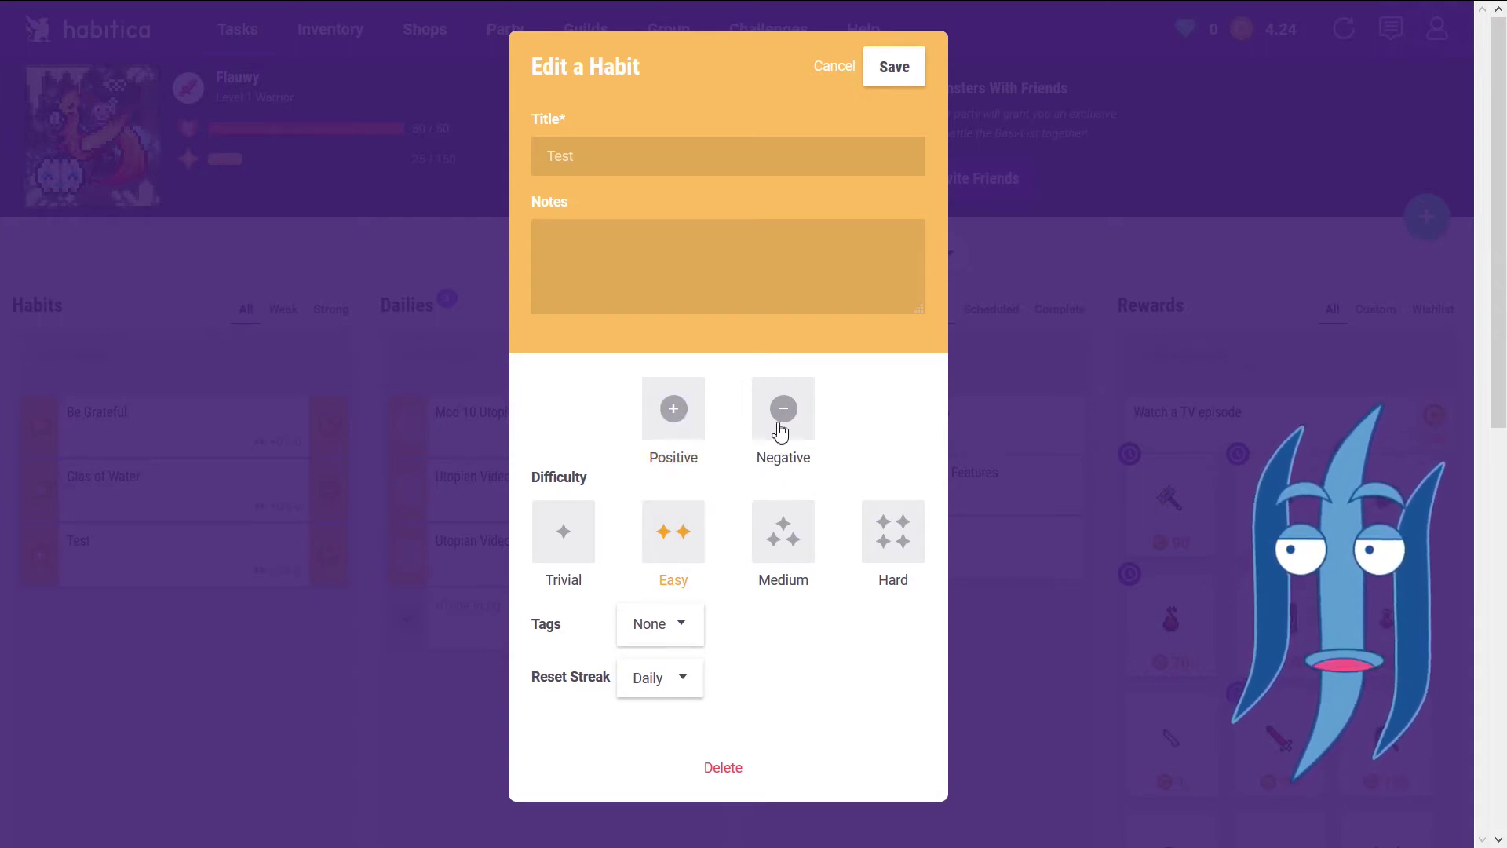
click(796, 437)
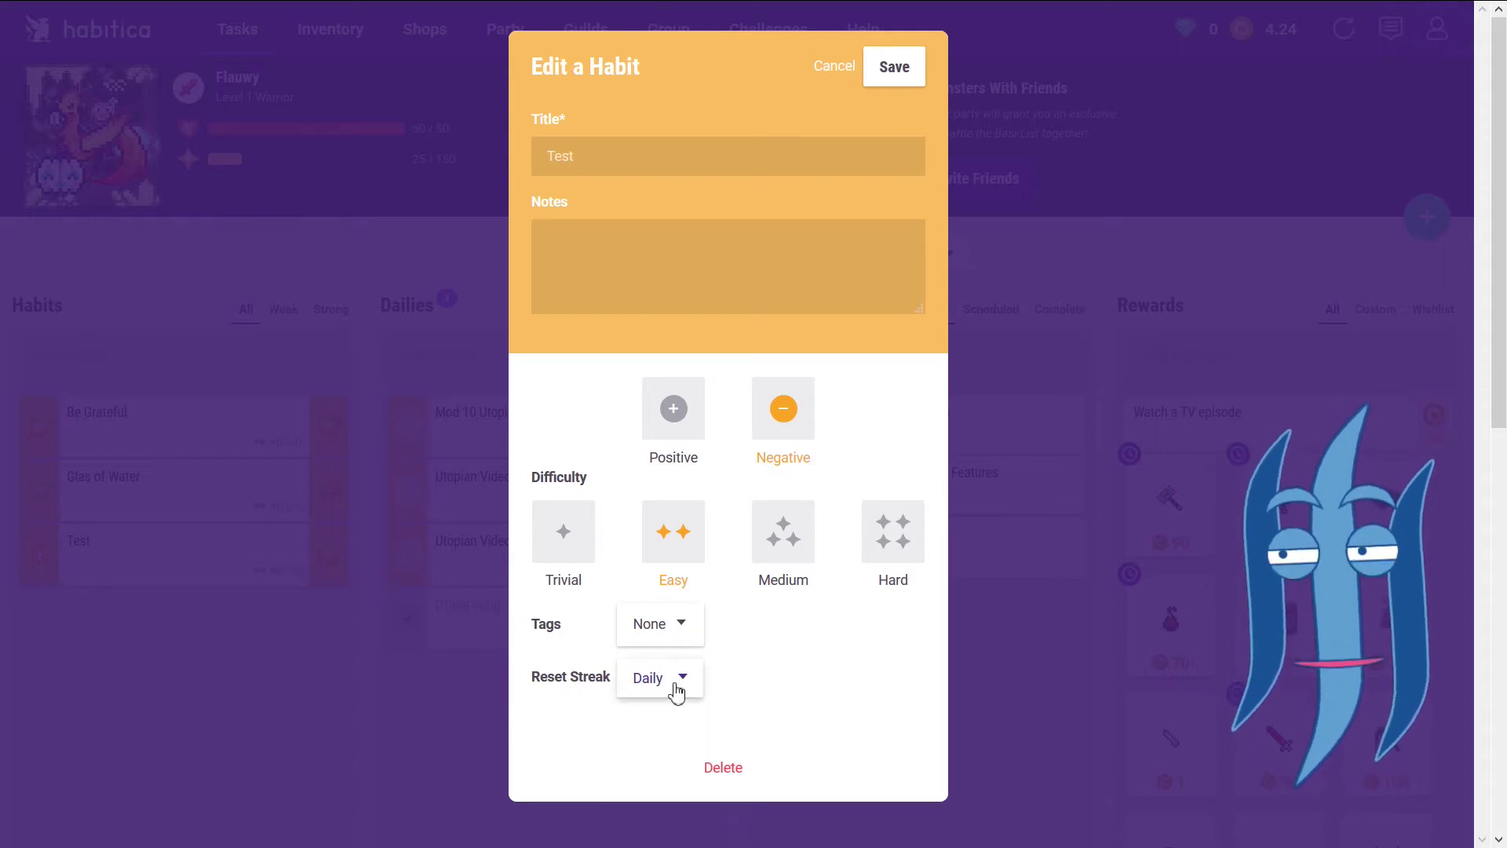
click(1081, 560)
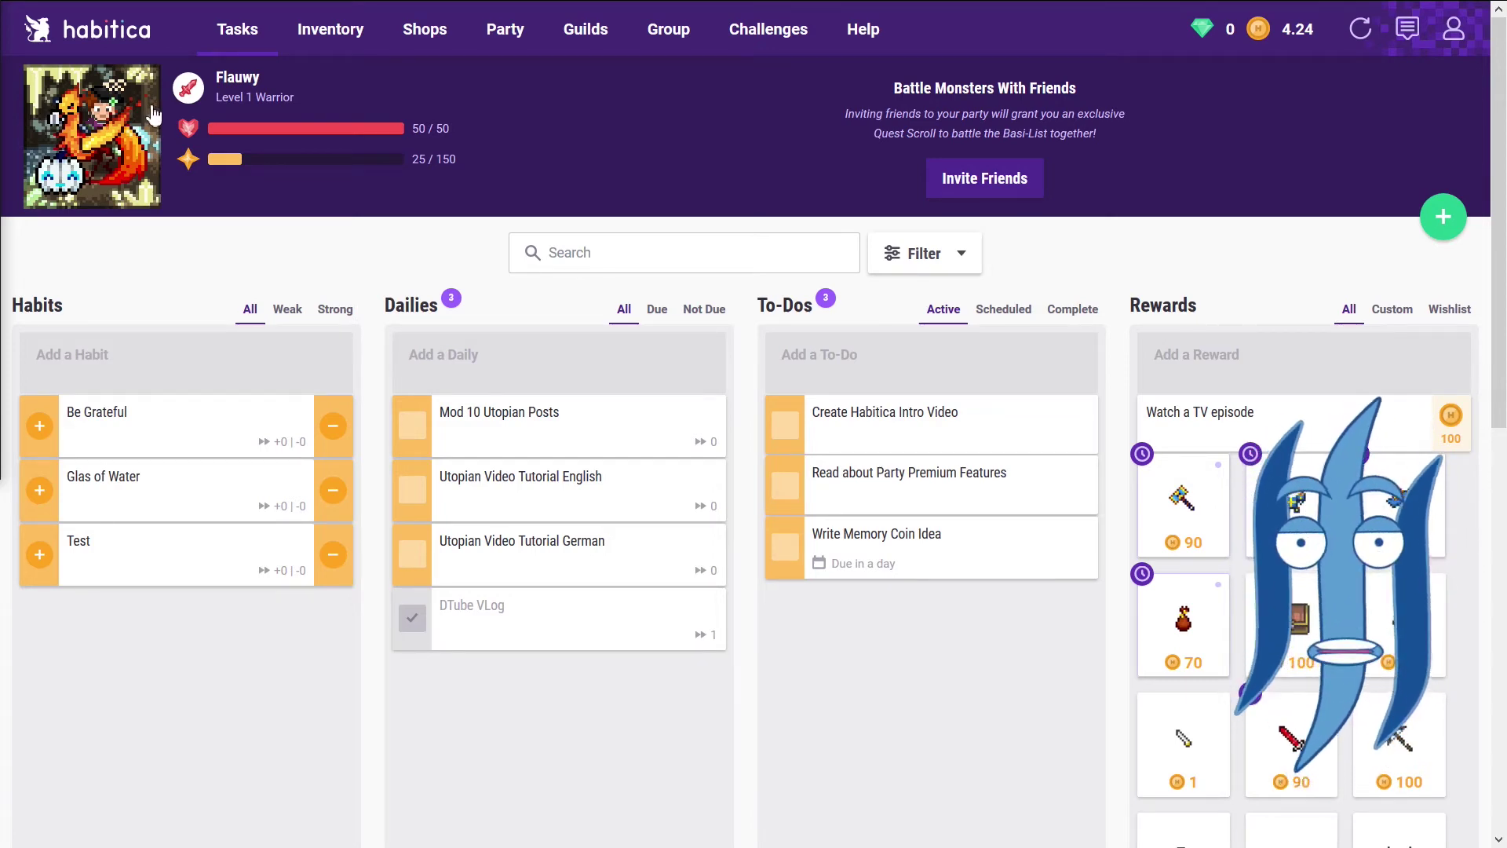
click(489, 357)
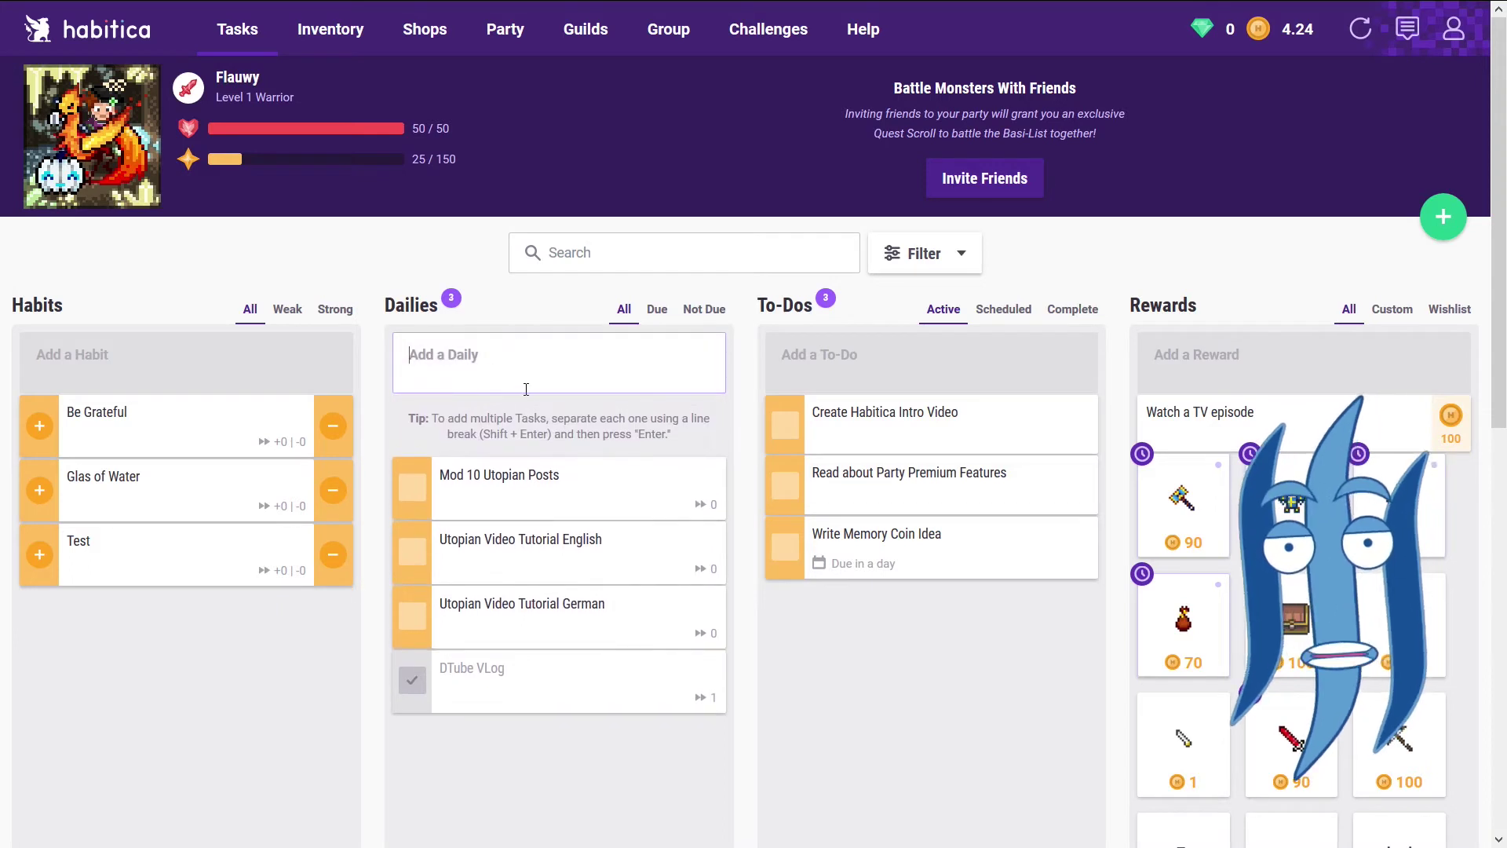
click(463, 282)
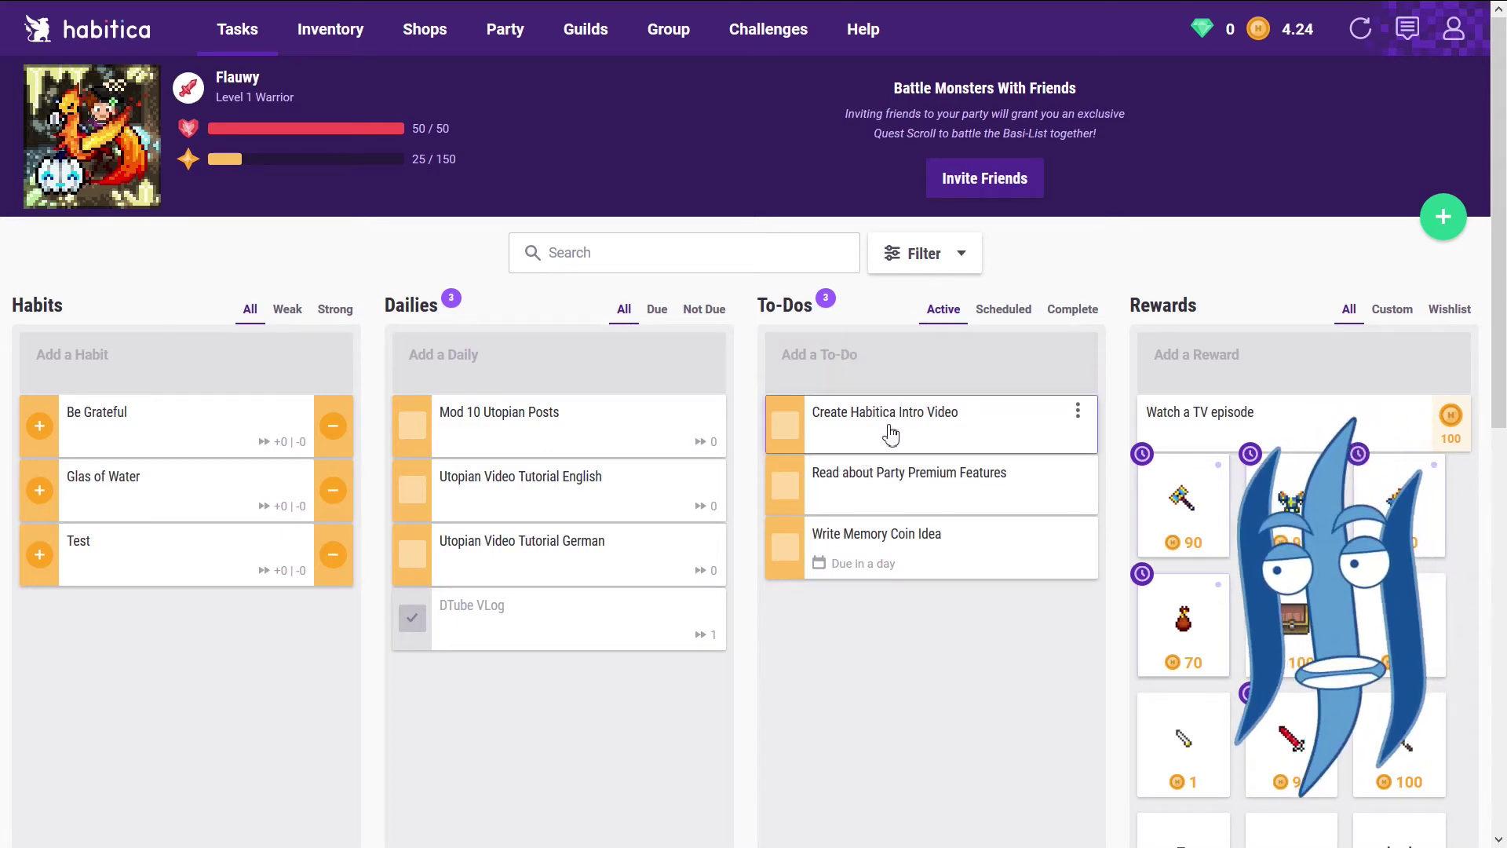
click(1077, 532)
click(1004, 563)
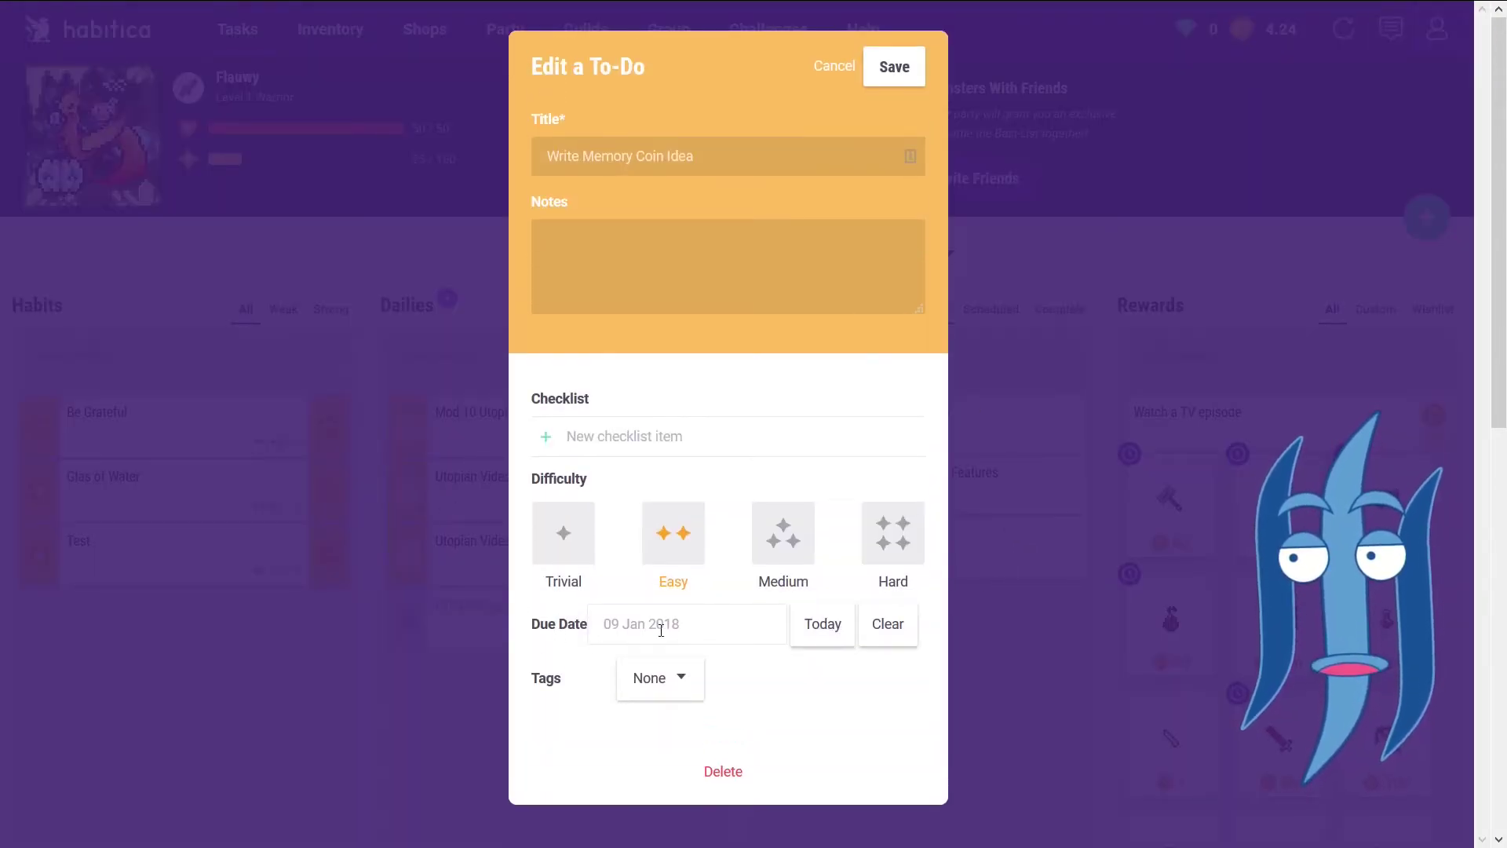
click(736, 627)
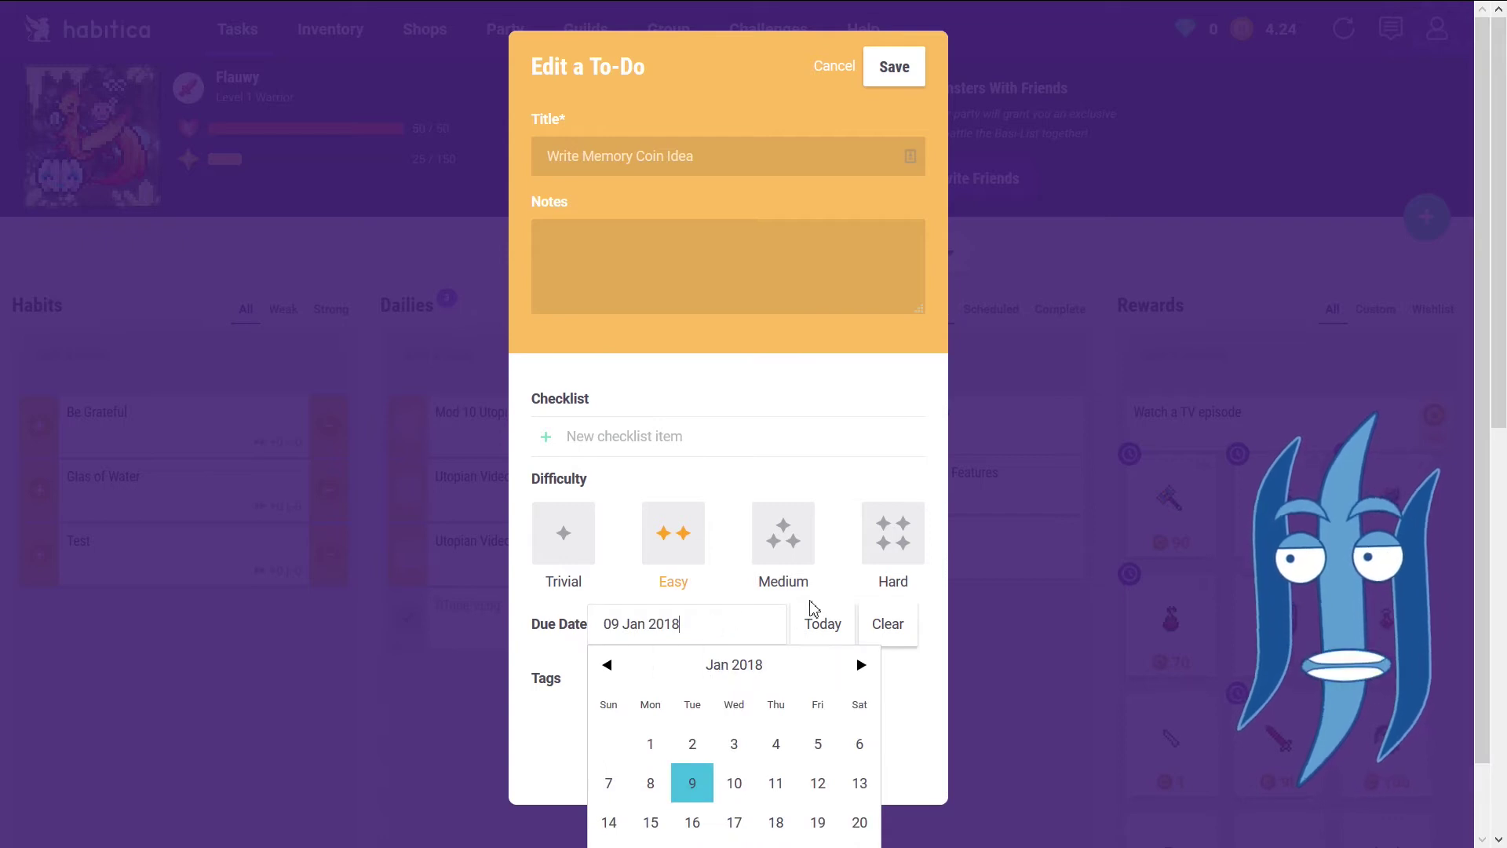
click(851, 396)
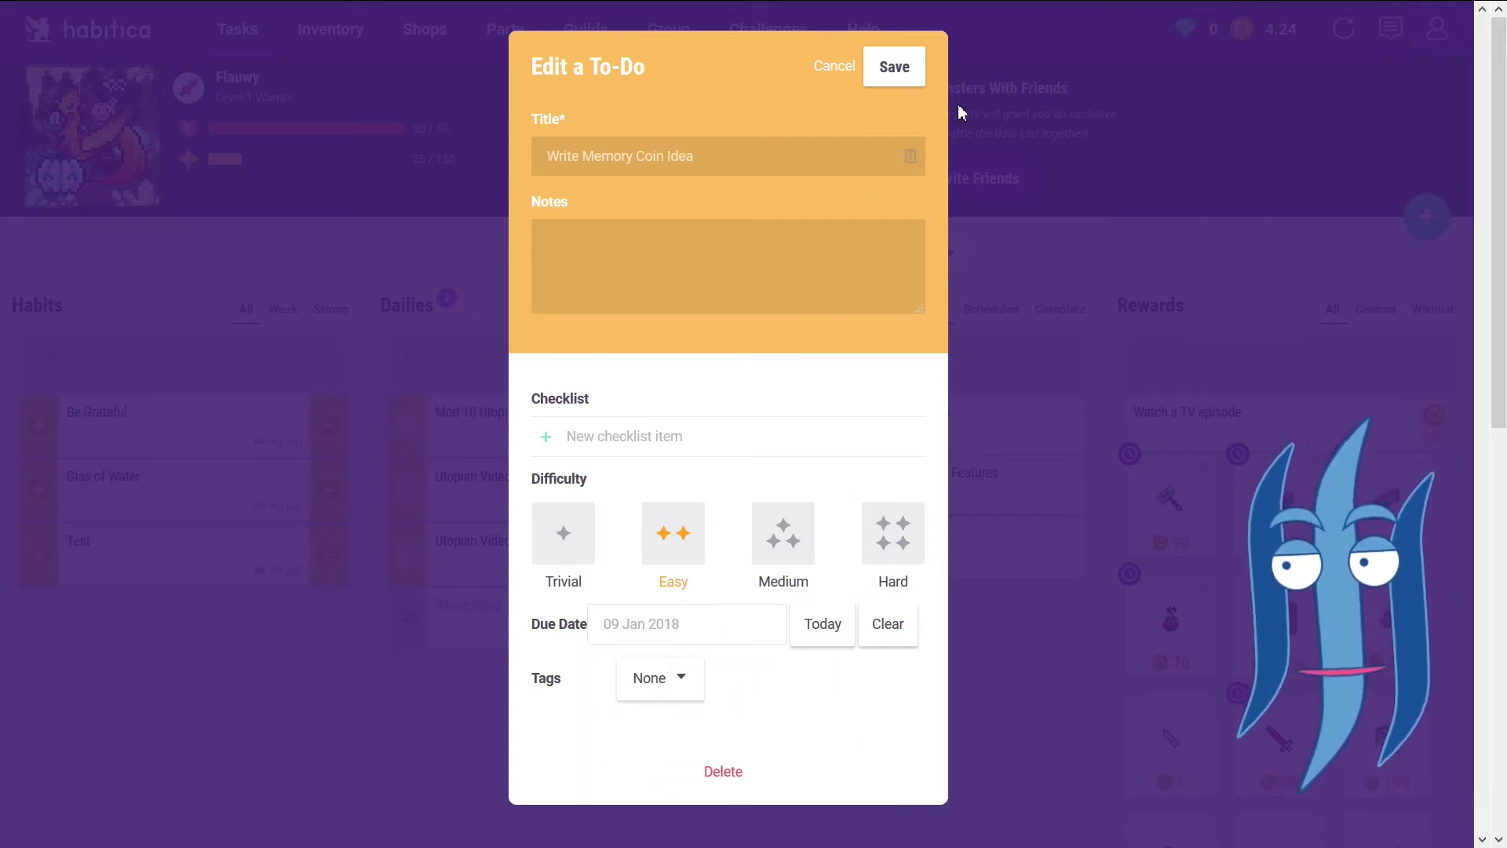
click(1073, 125)
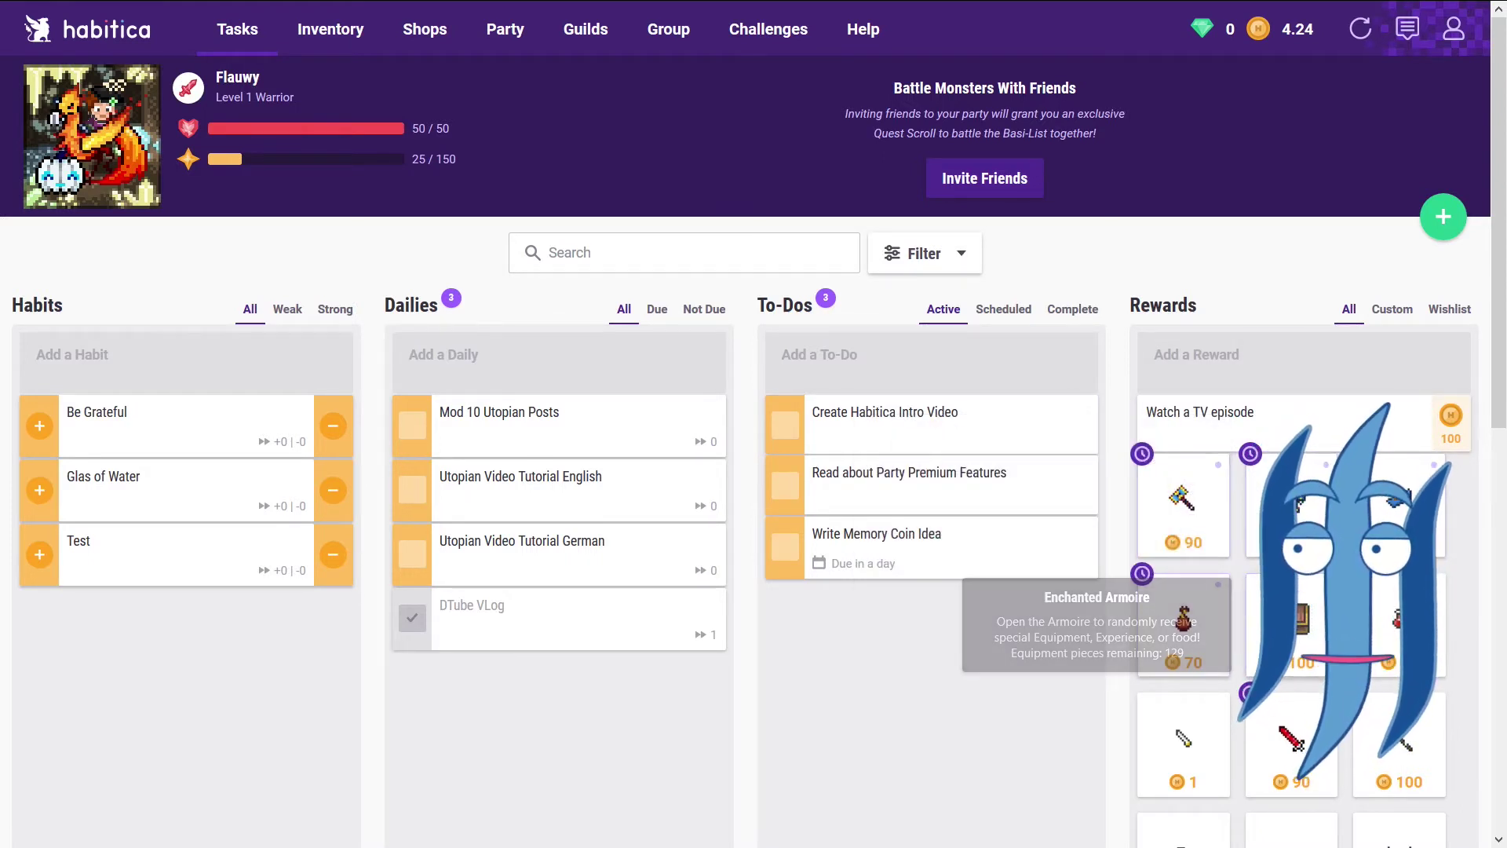
Open Inventory > Items, showing 91 eggs, 81 hatching potions and 167 food and saddles.
mouse_move(1292, 503)
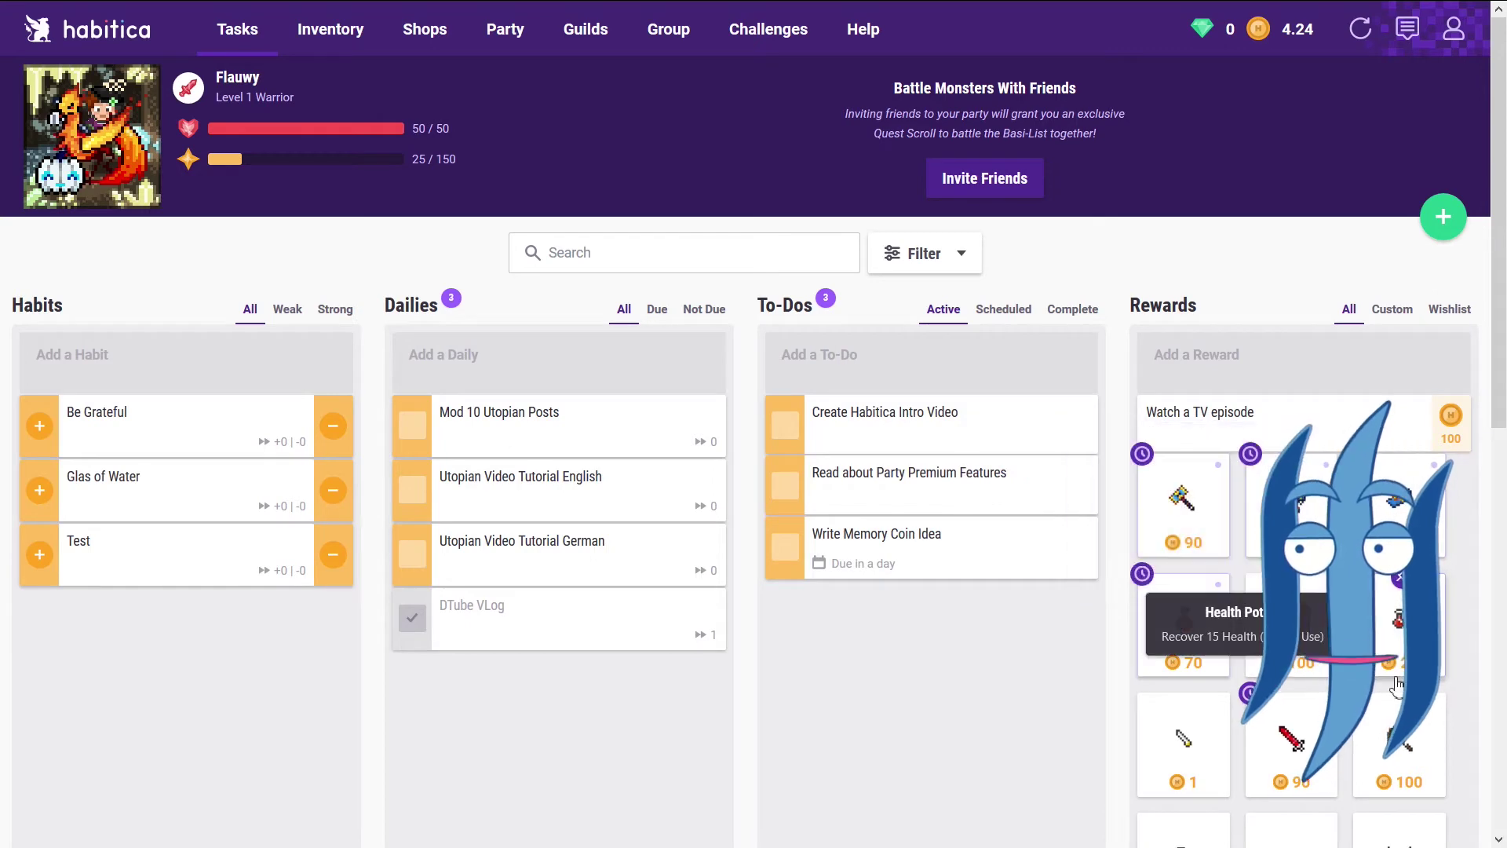
mouse_move(1387, 777)
scroll(1387, 778, down, 4)
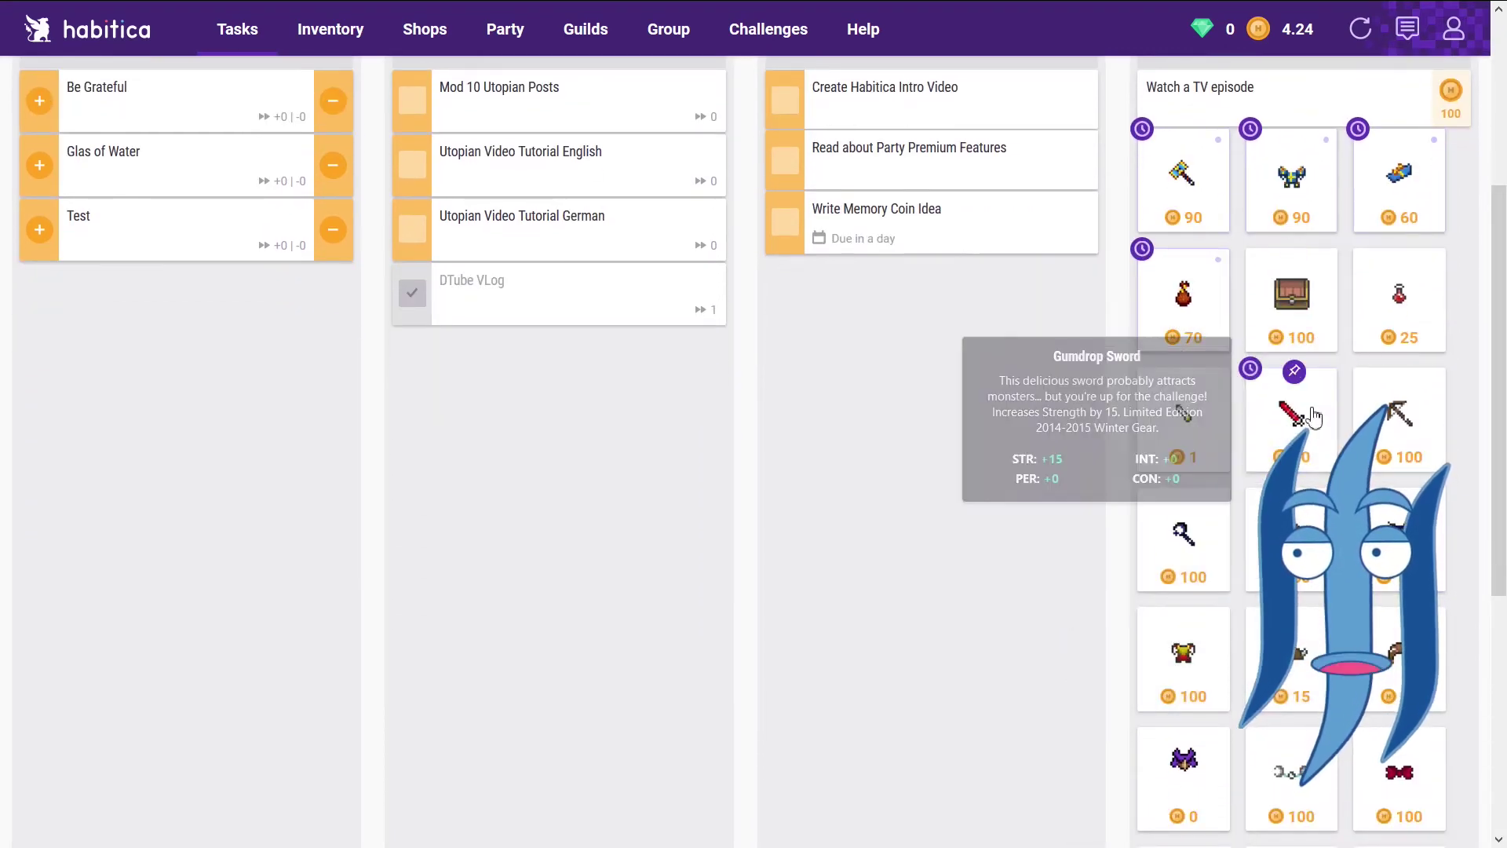
mouse_move(1216, 591)
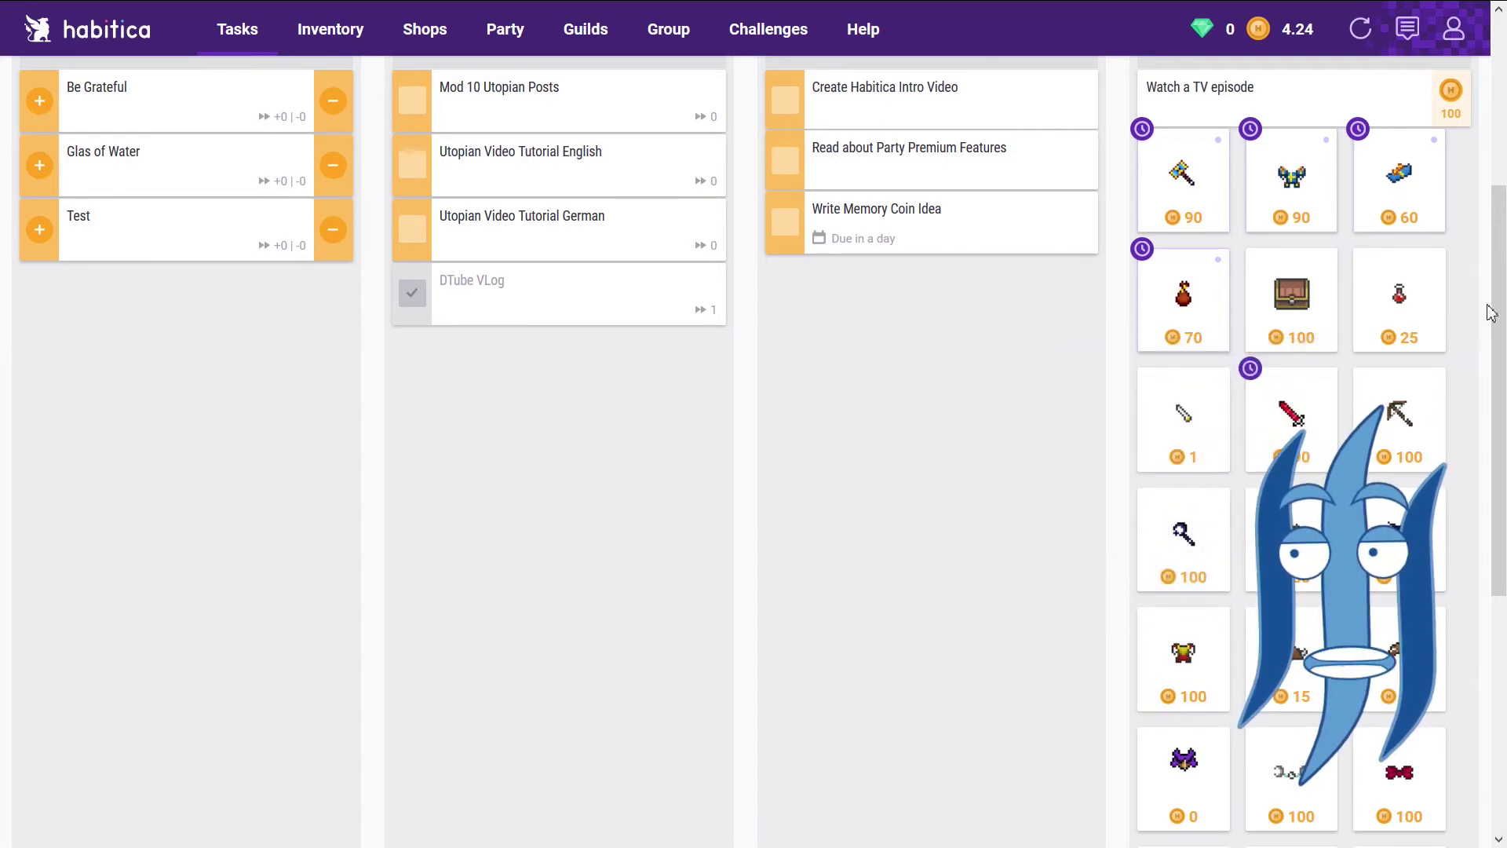
scroll(1490, 328, up, 3)
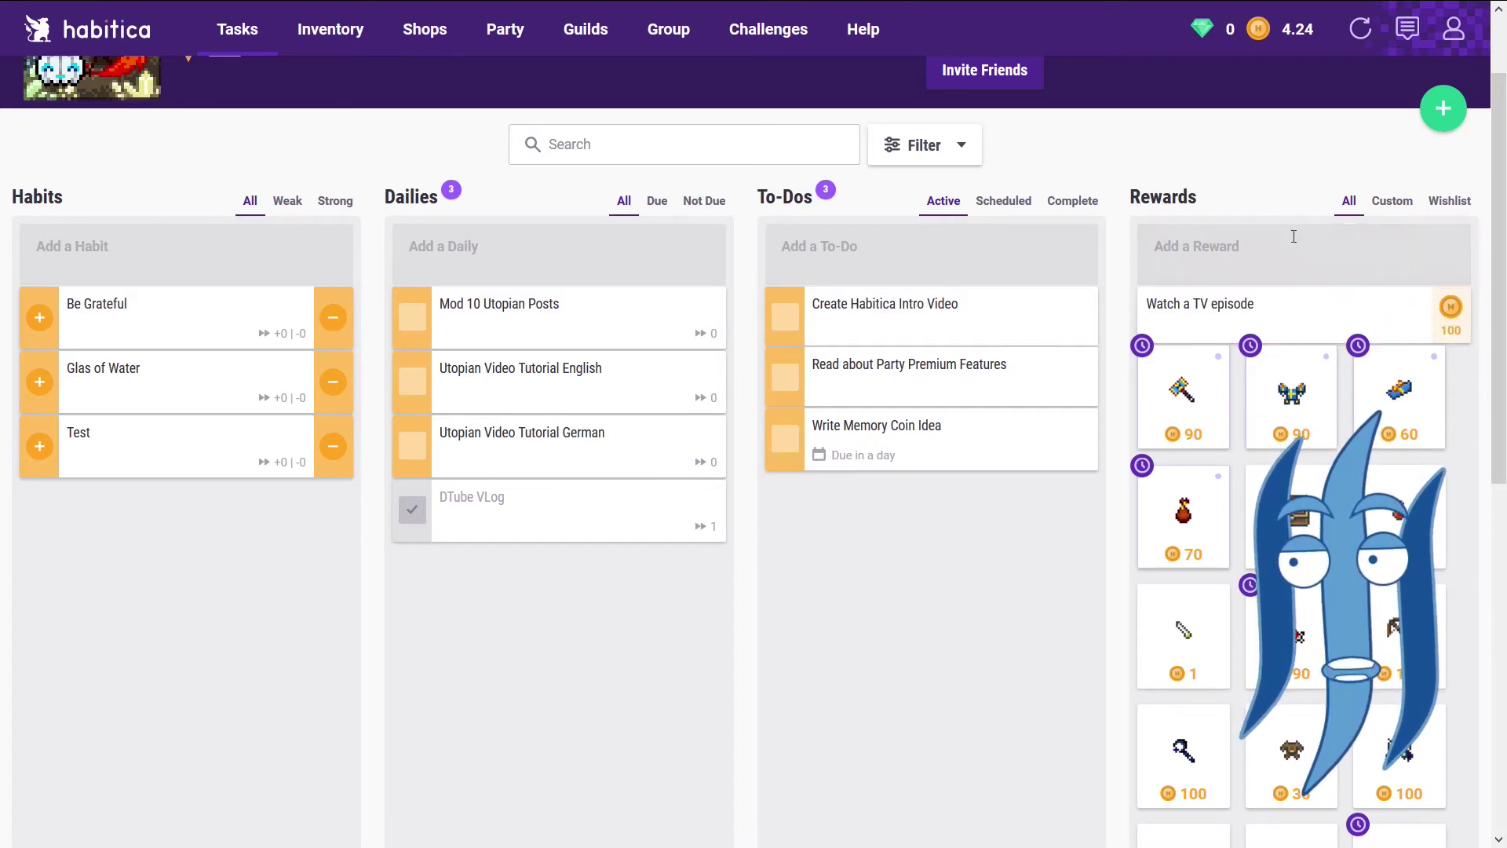
scroll(752, 237, up, 2)
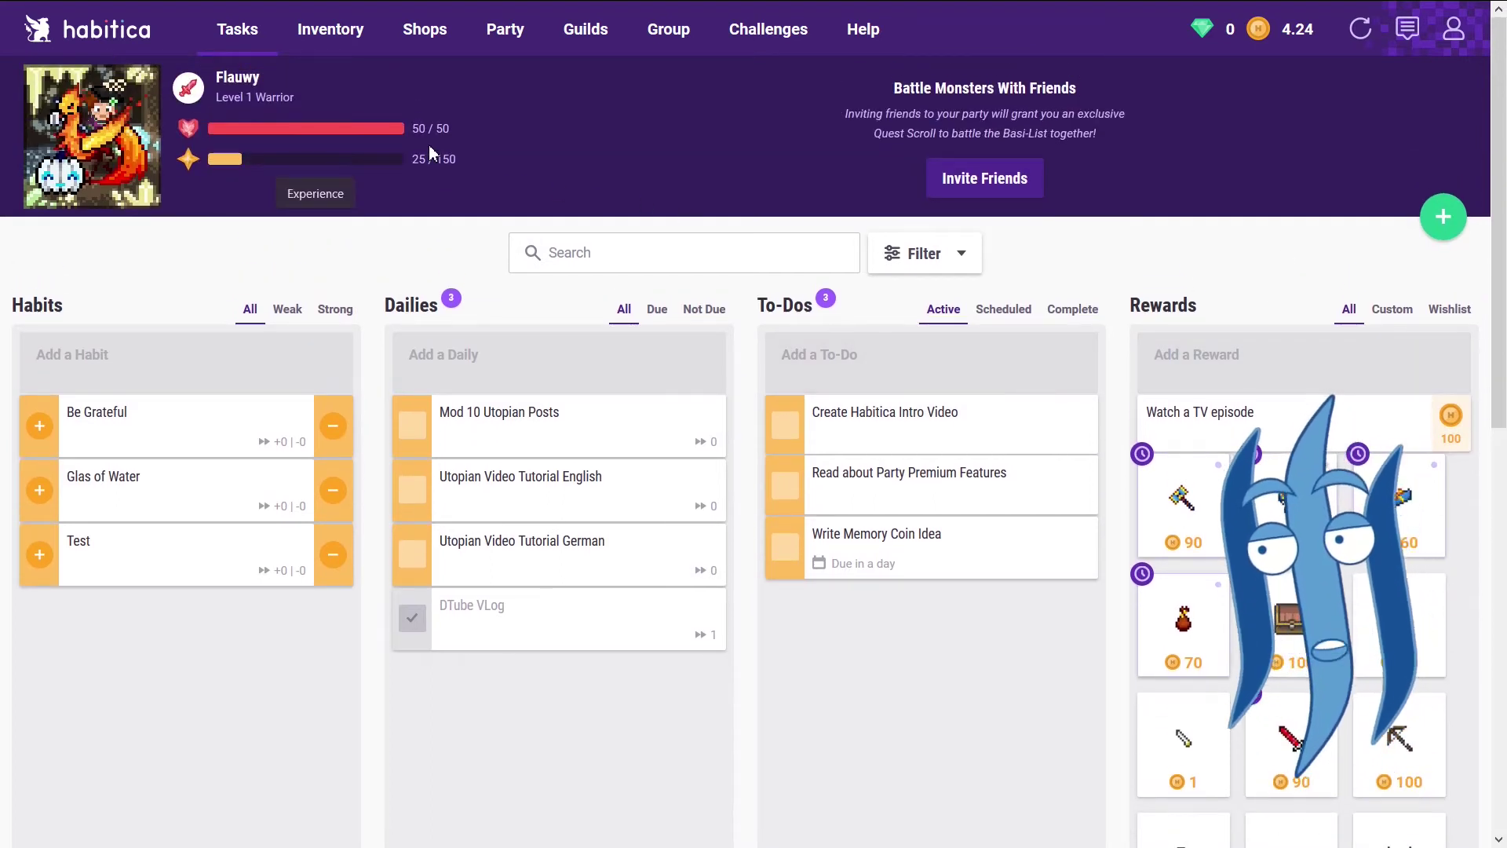
mouse_move(327, 43)
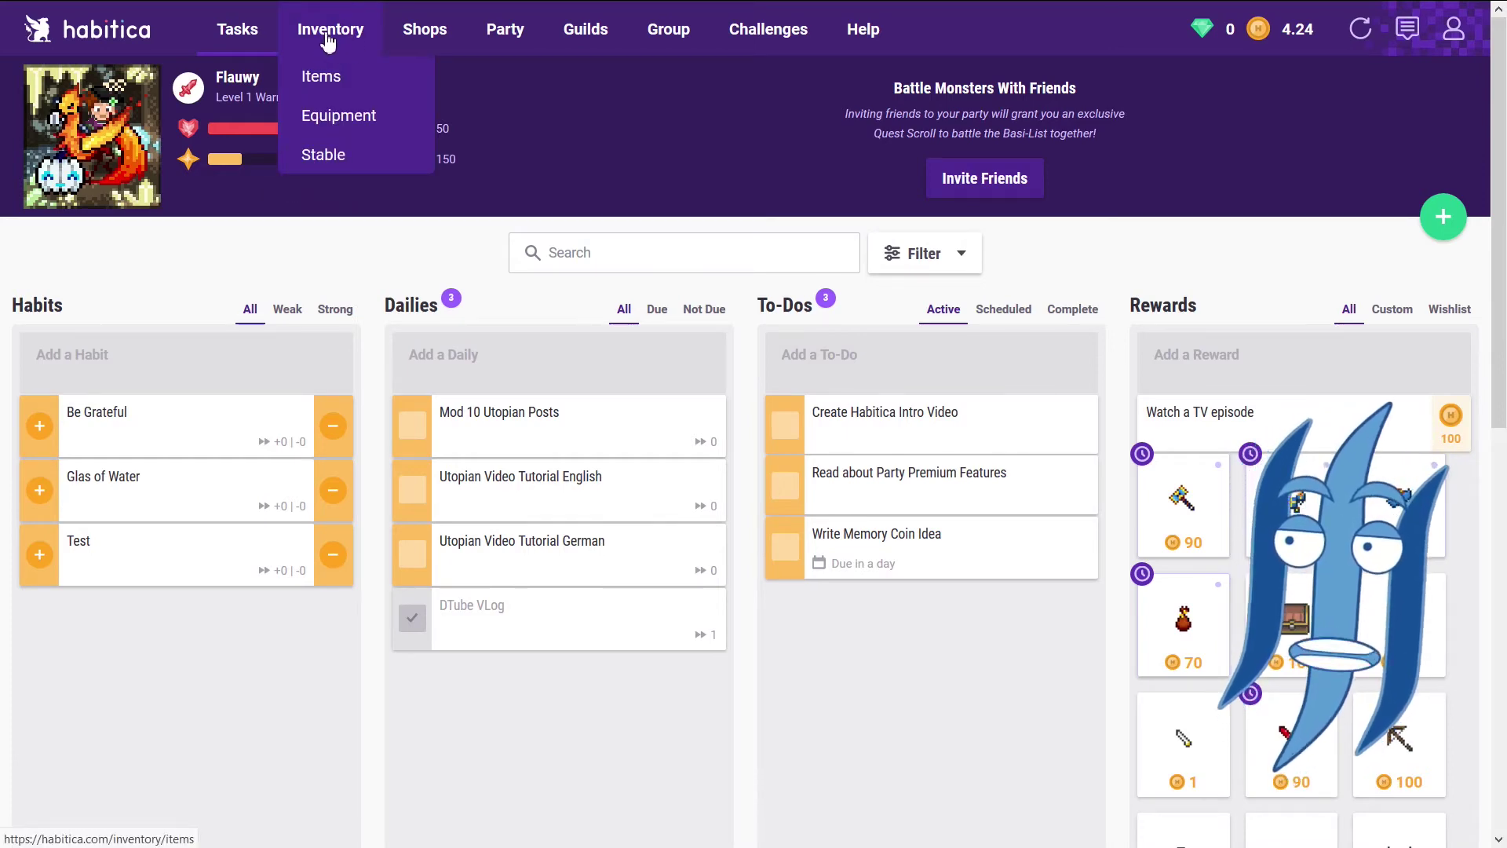
click(322, 77)
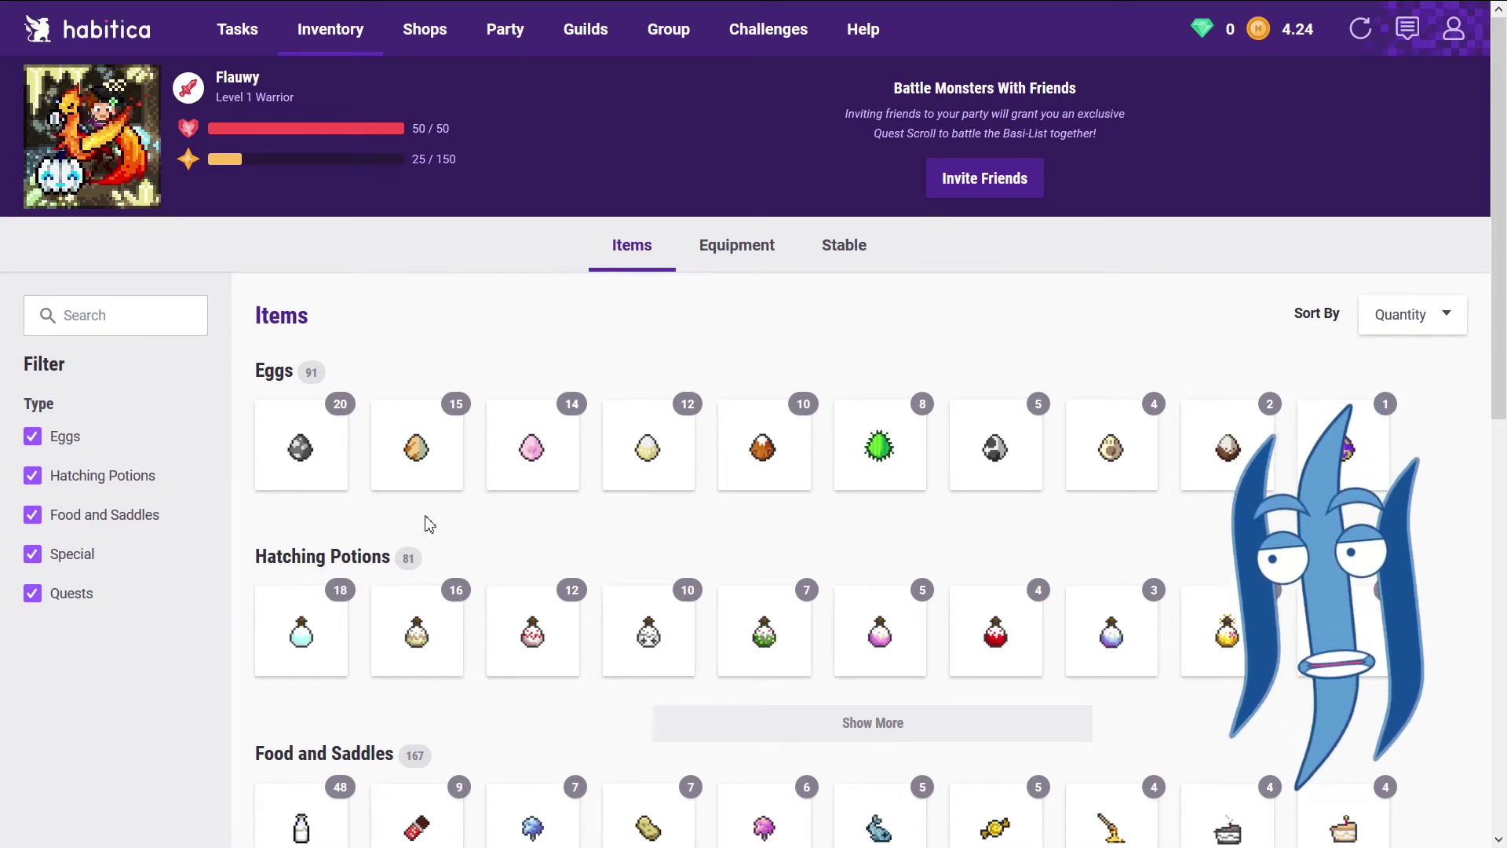
scroll(429, 523, down, 3)
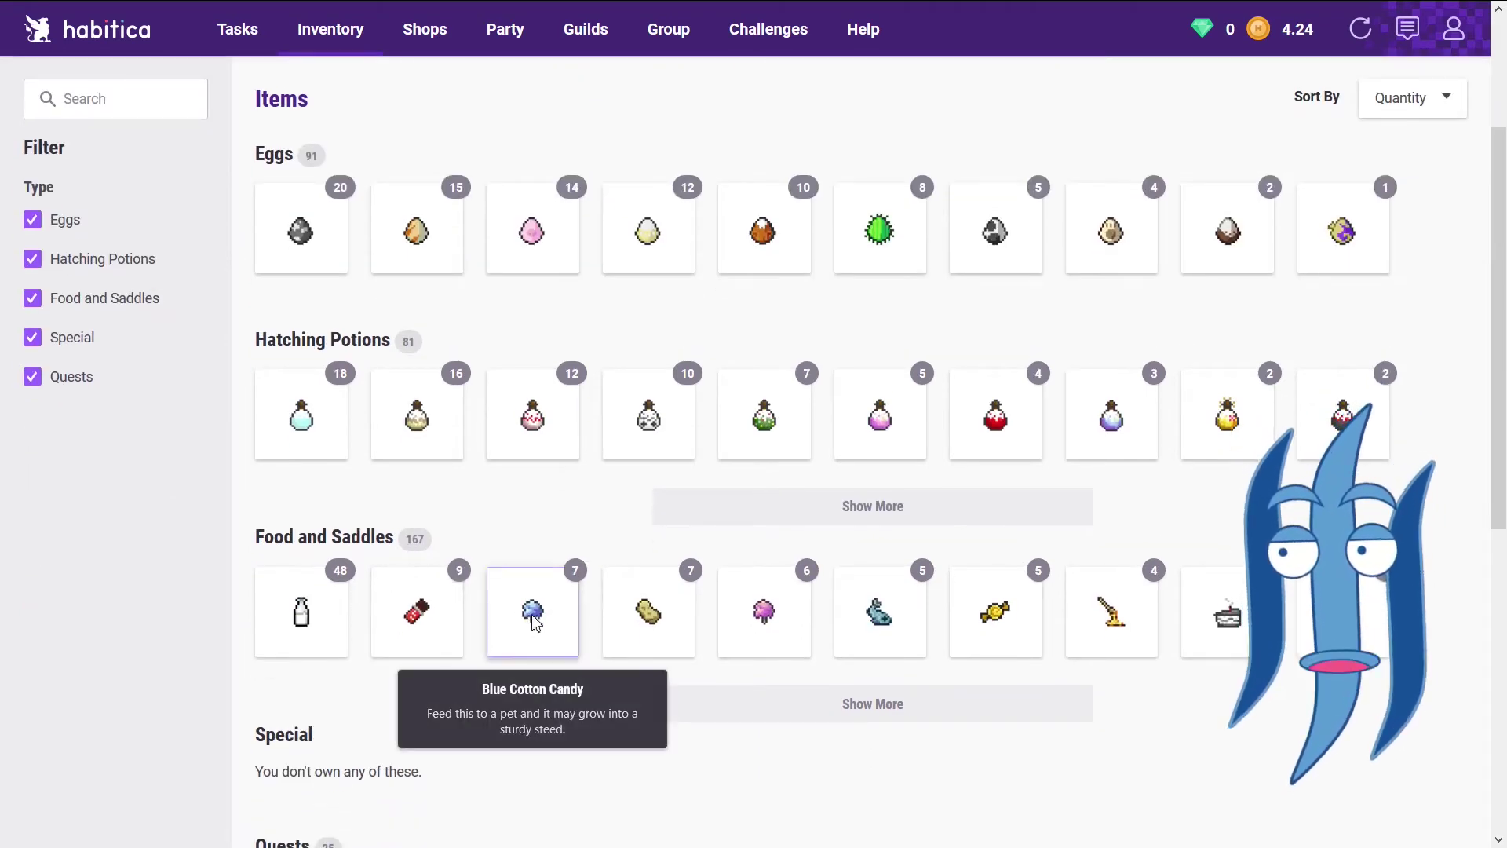
scroll(683, 594, up, 3)
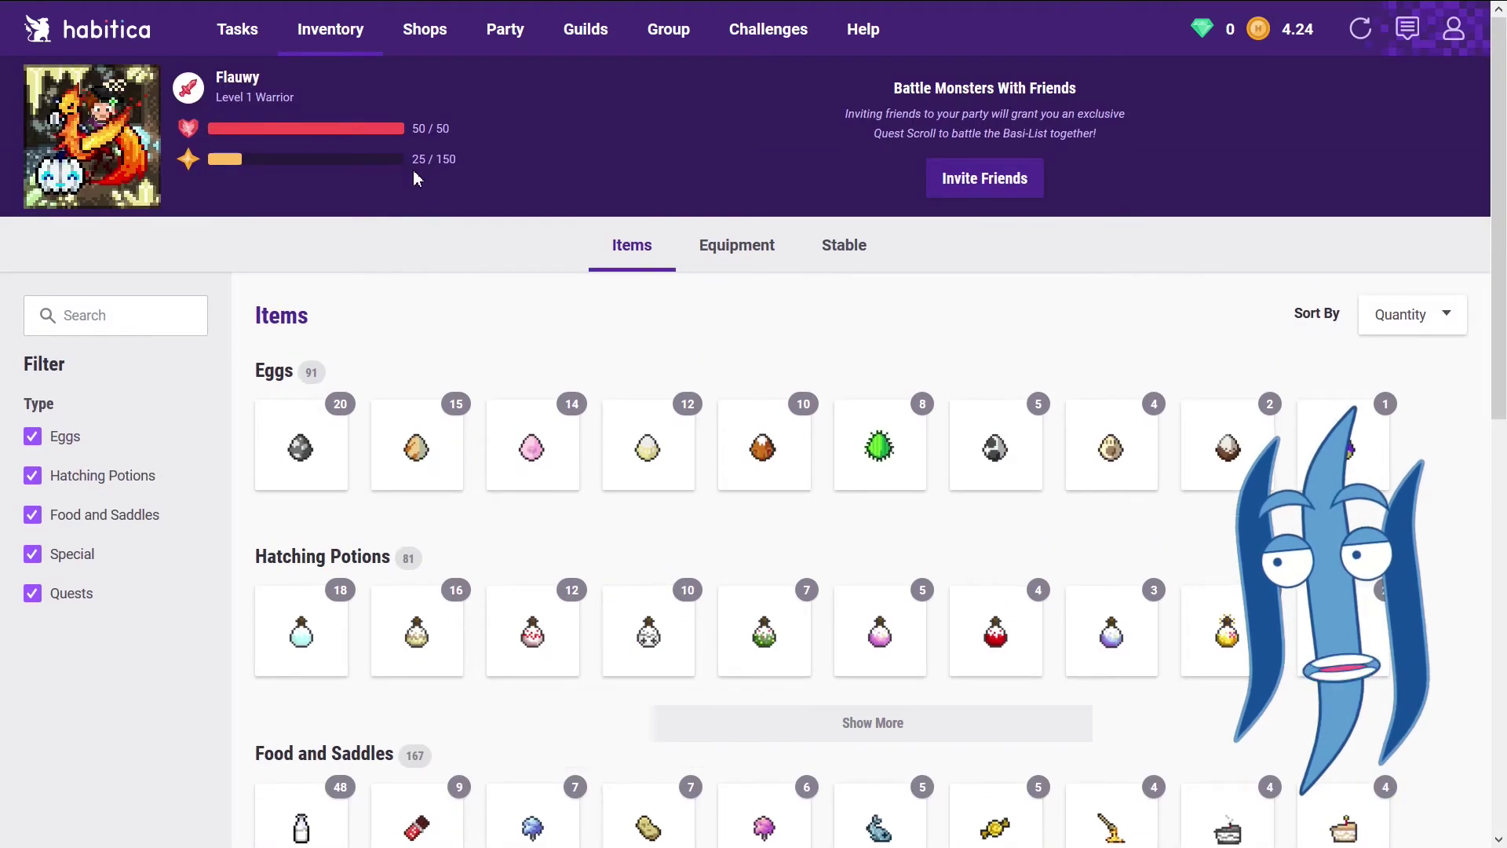
mouse_move(375, 53)
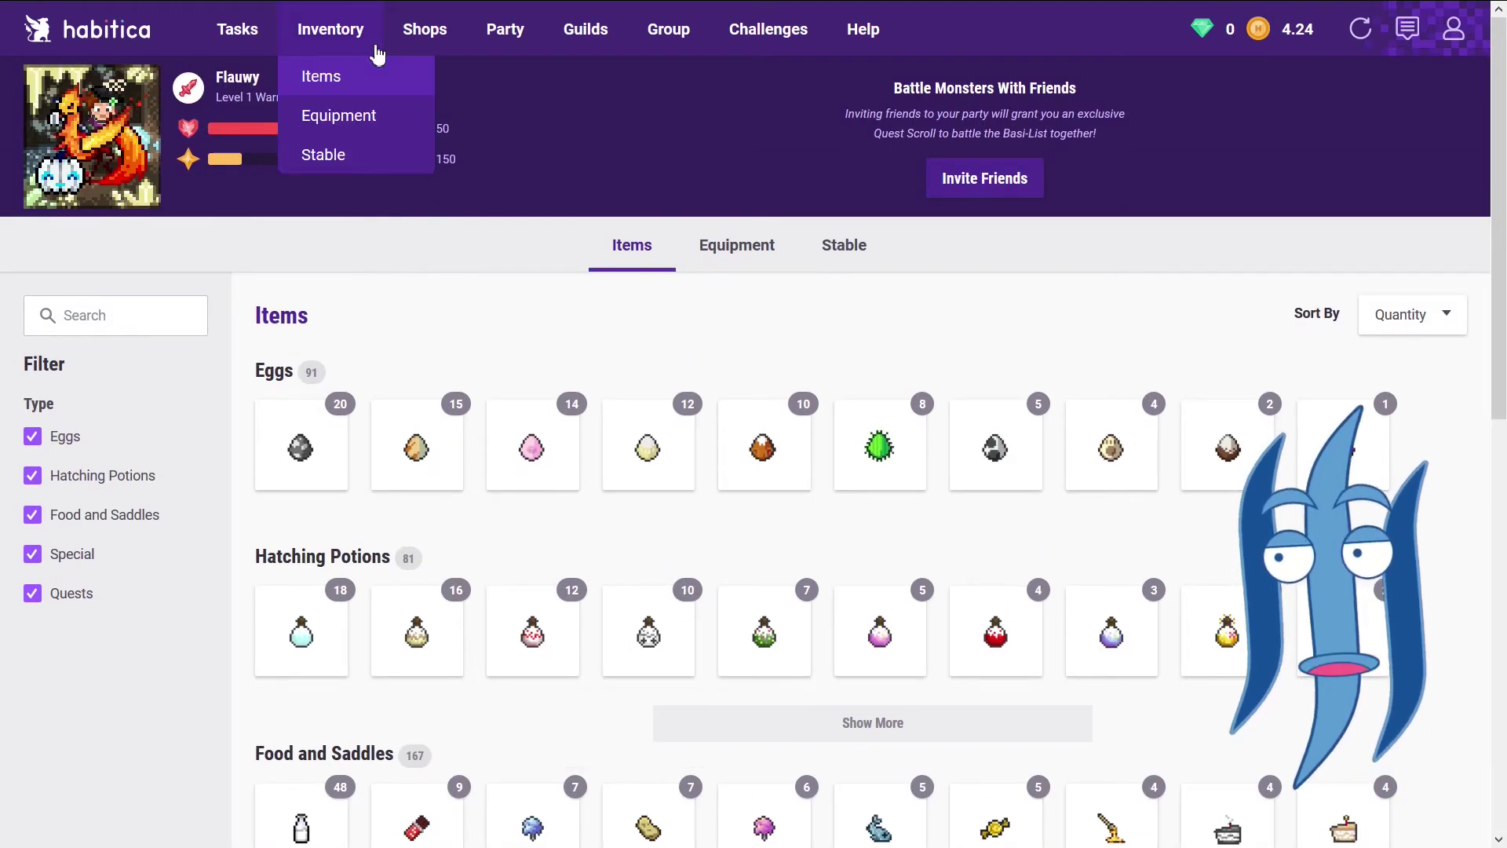
Open Inventory > Equipment and look through the main-hand, headgear, armor and eyewear gear.
click(354, 119)
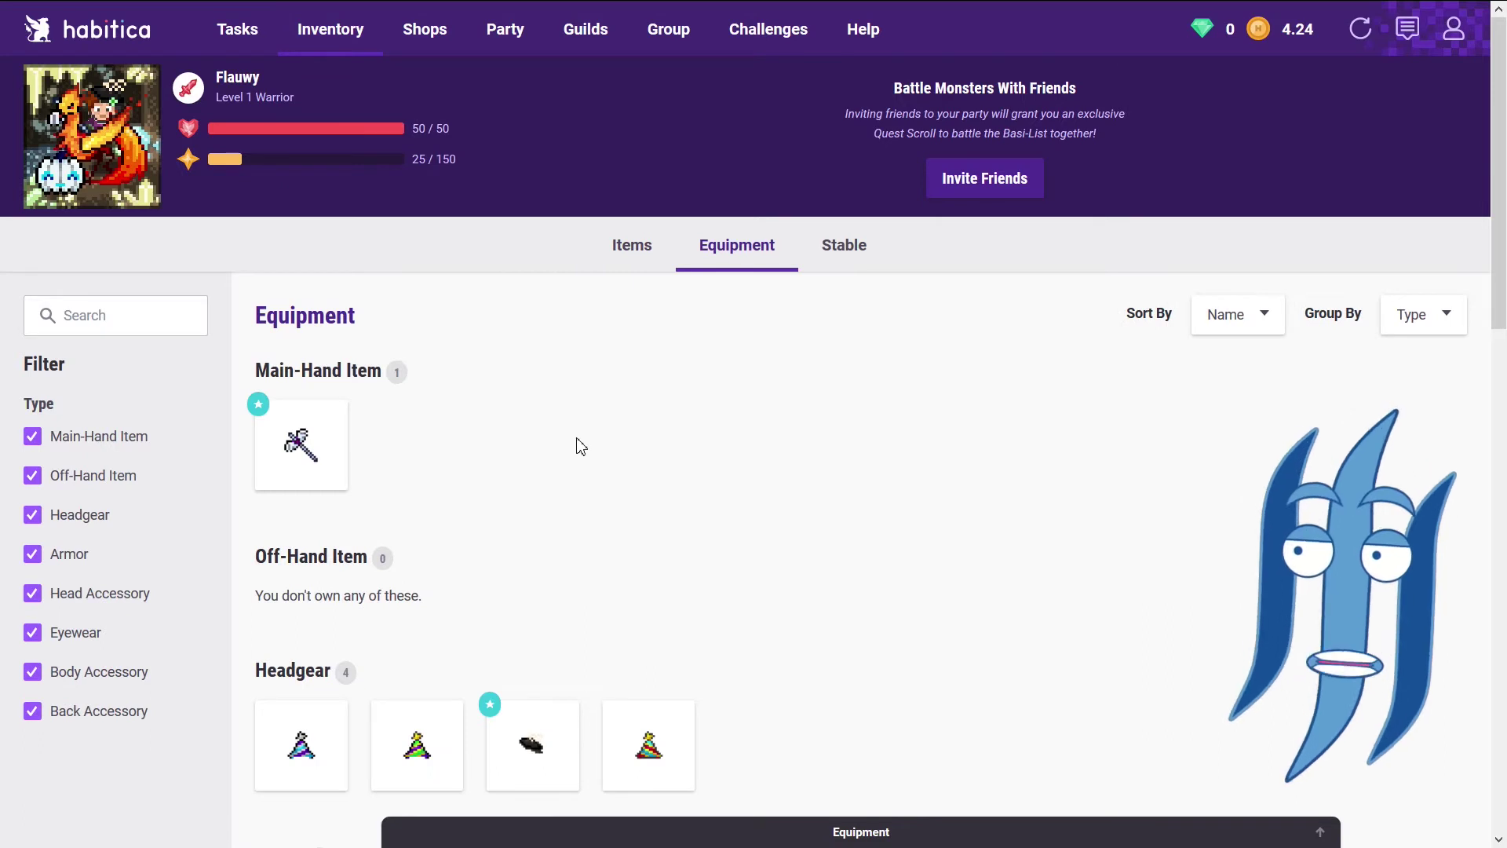
scroll(748, 452, down, 3)
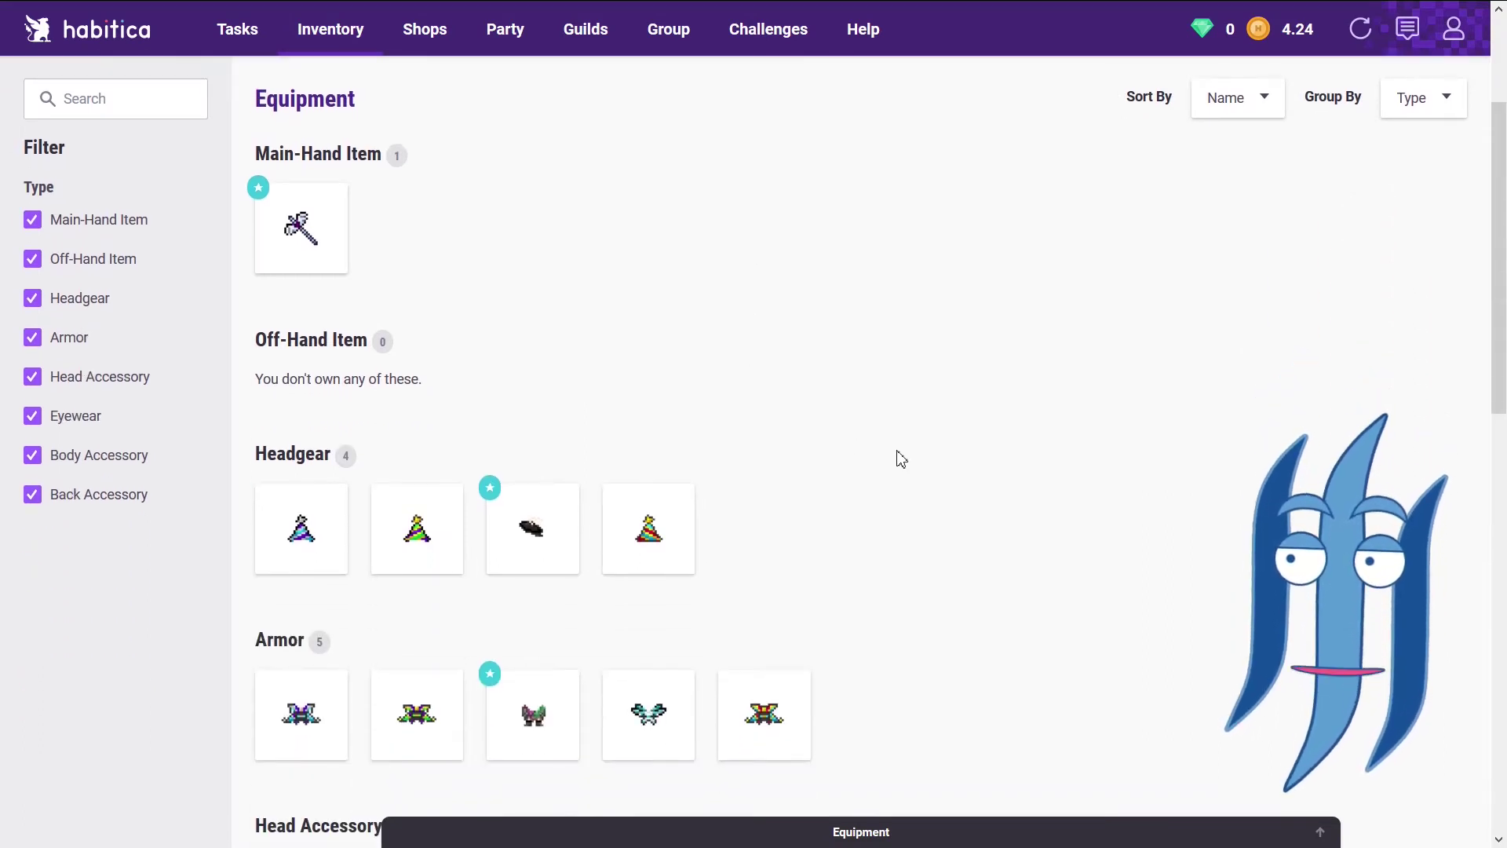
scroll(898, 457, down, 3)
scroll(911, 447, down, 2)
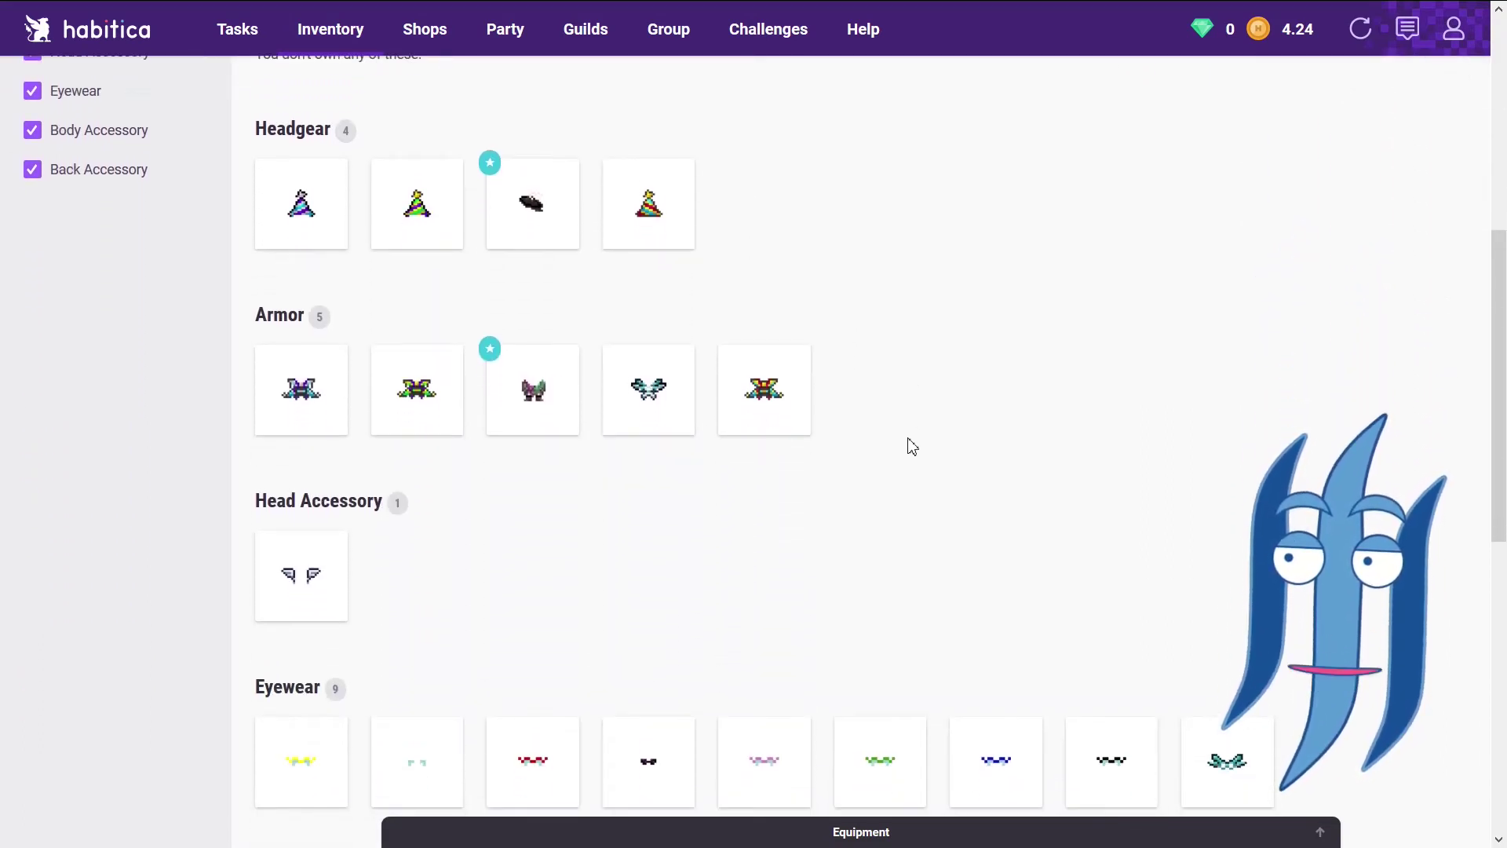
scroll(911, 447, down, 5)
scroll(907, 444, up, 10)
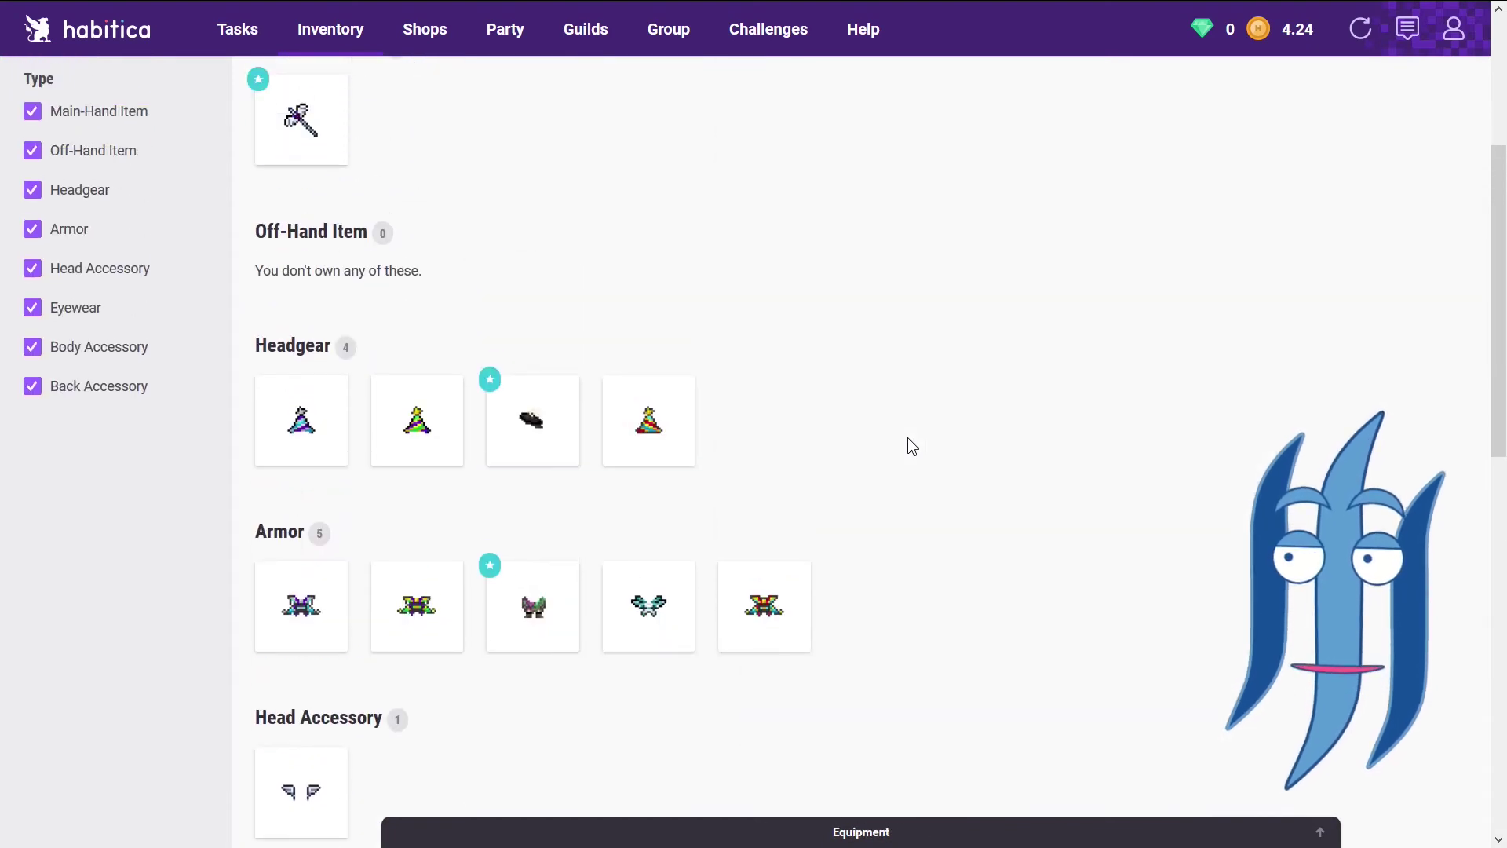
mouse_move(358, 40)
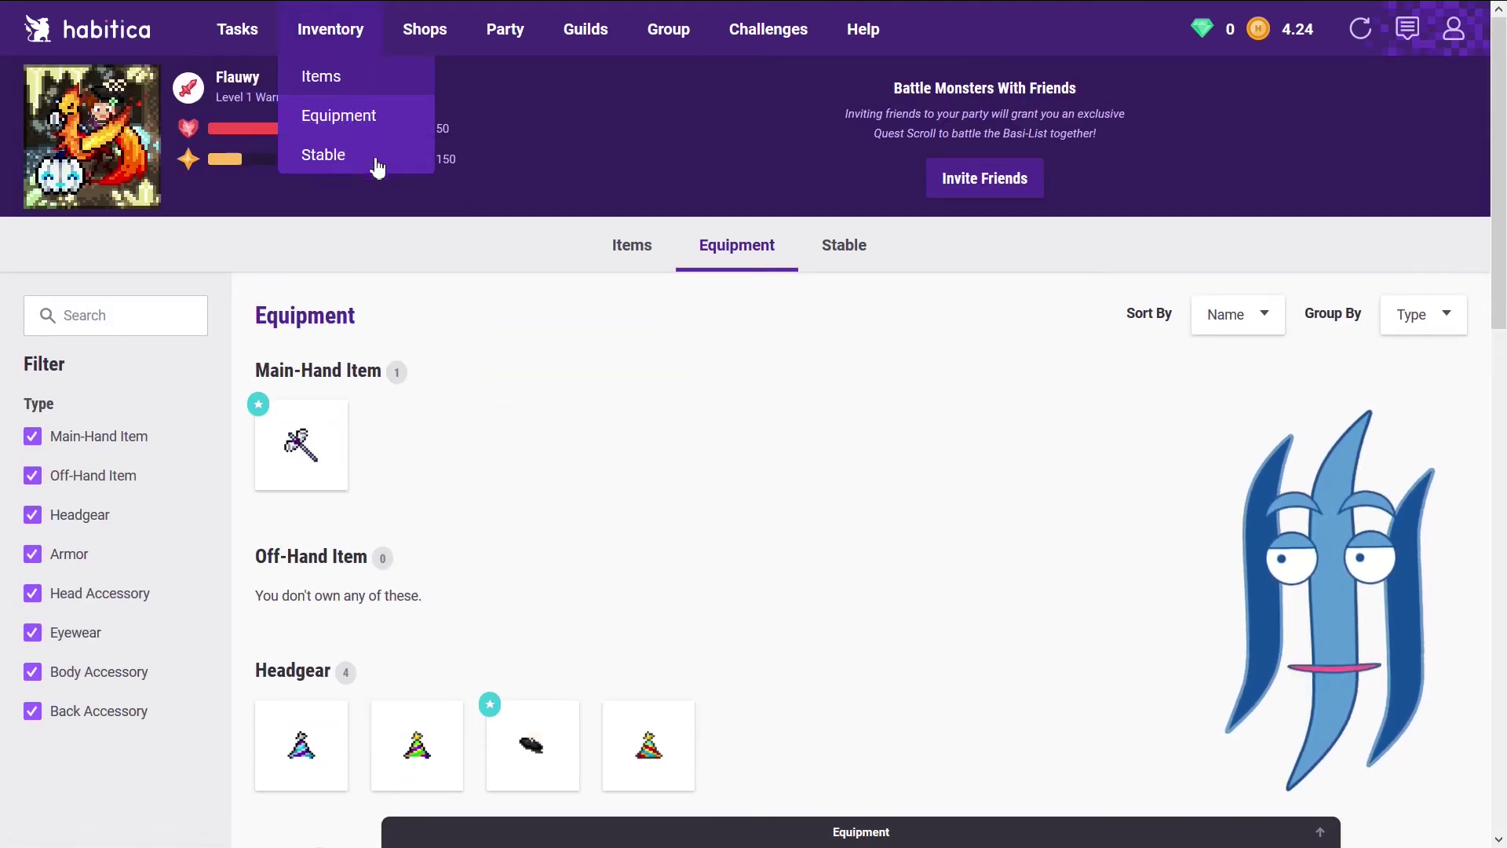
Open the Stable and browse the pets and mounts.
click(346, 155)
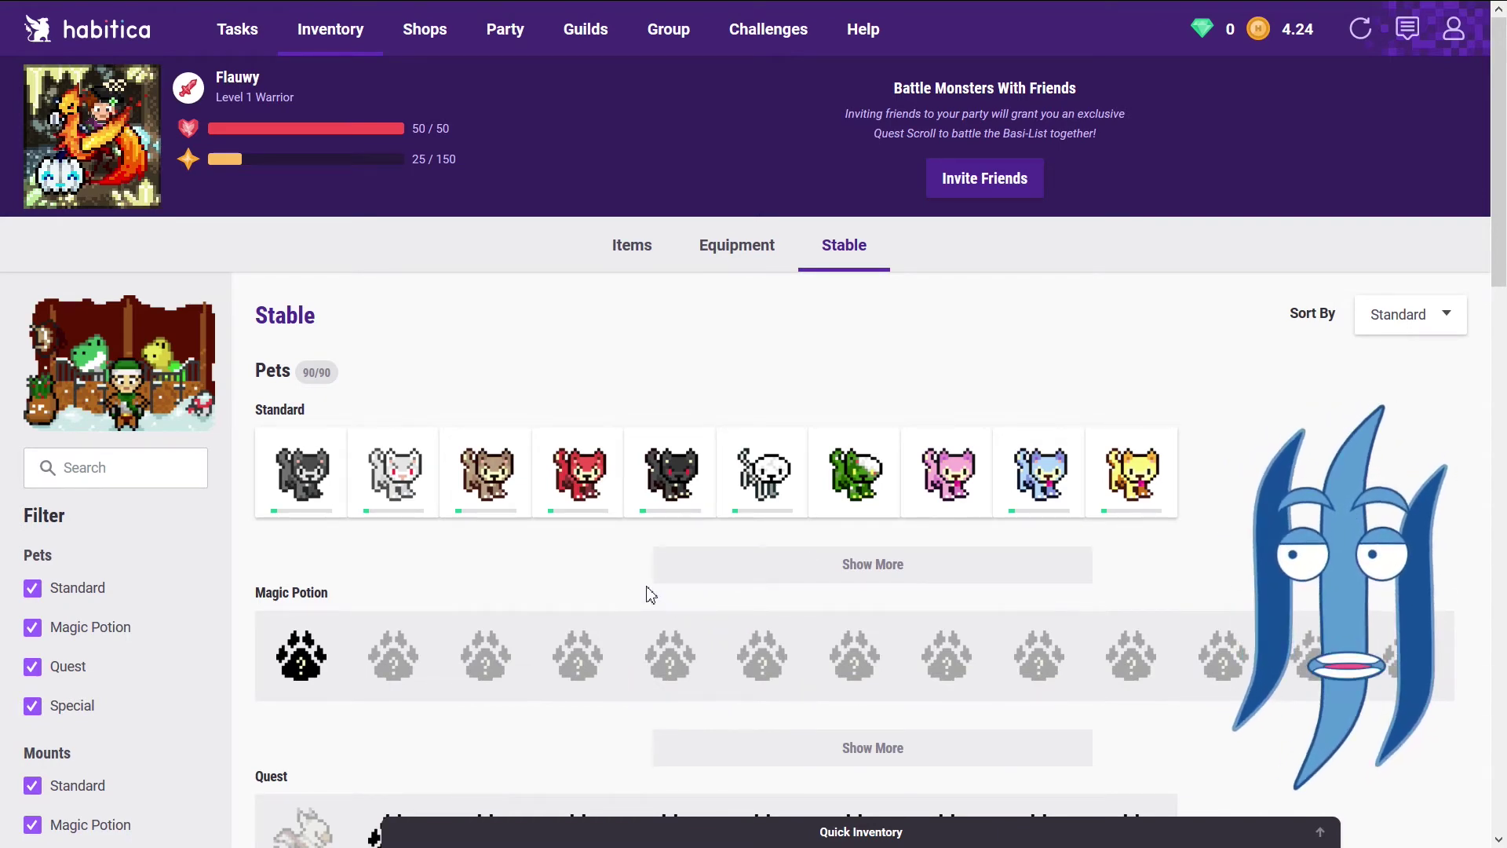
scroll(648, 594, down, 5)
scroll(685, 408, up, 1)
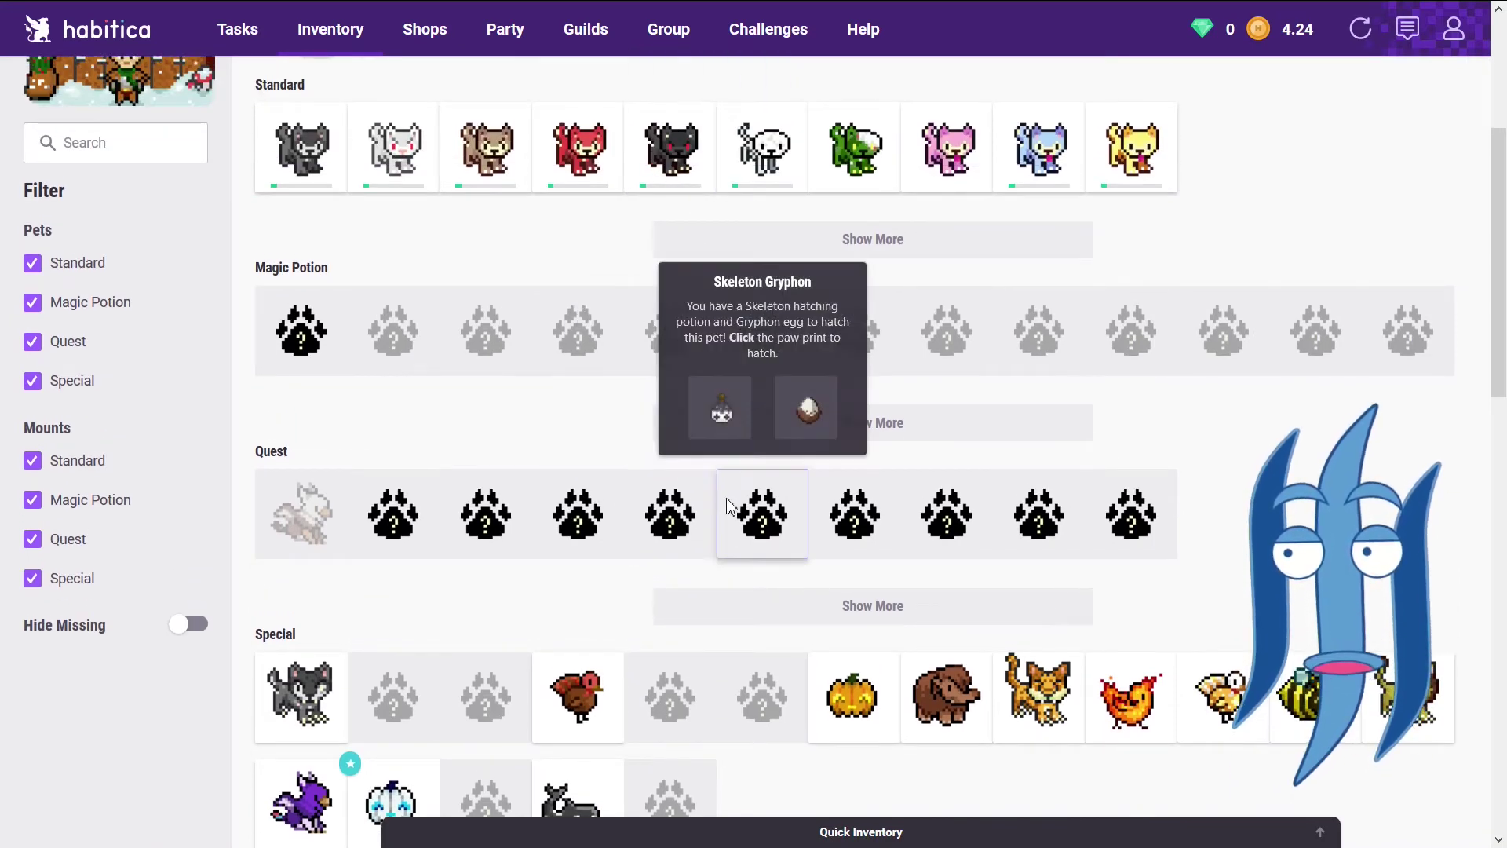
scroll(757, 502, down, 3)
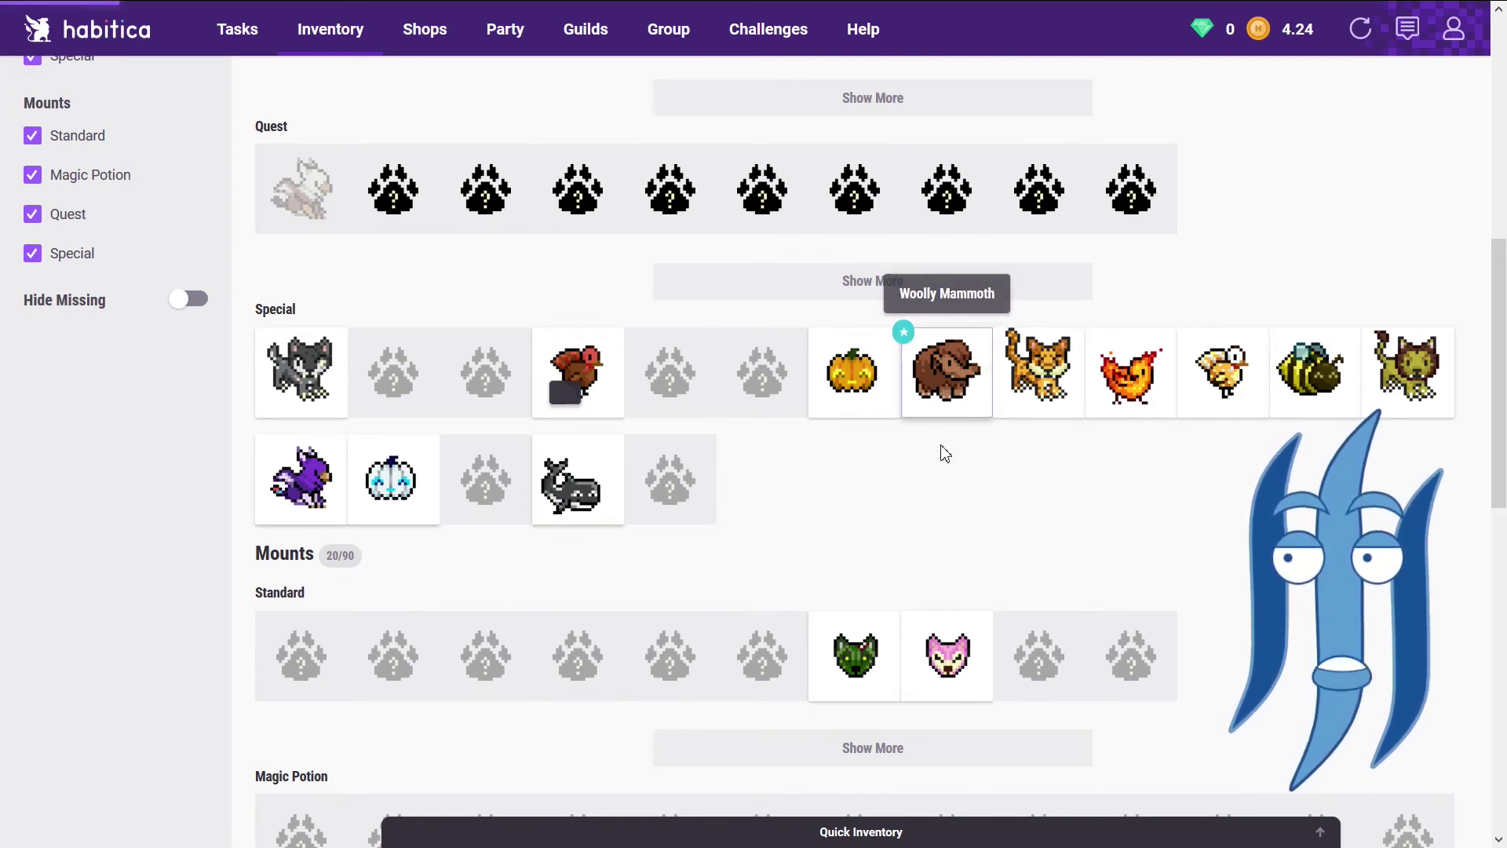
scroll(942, 448, up, 6)
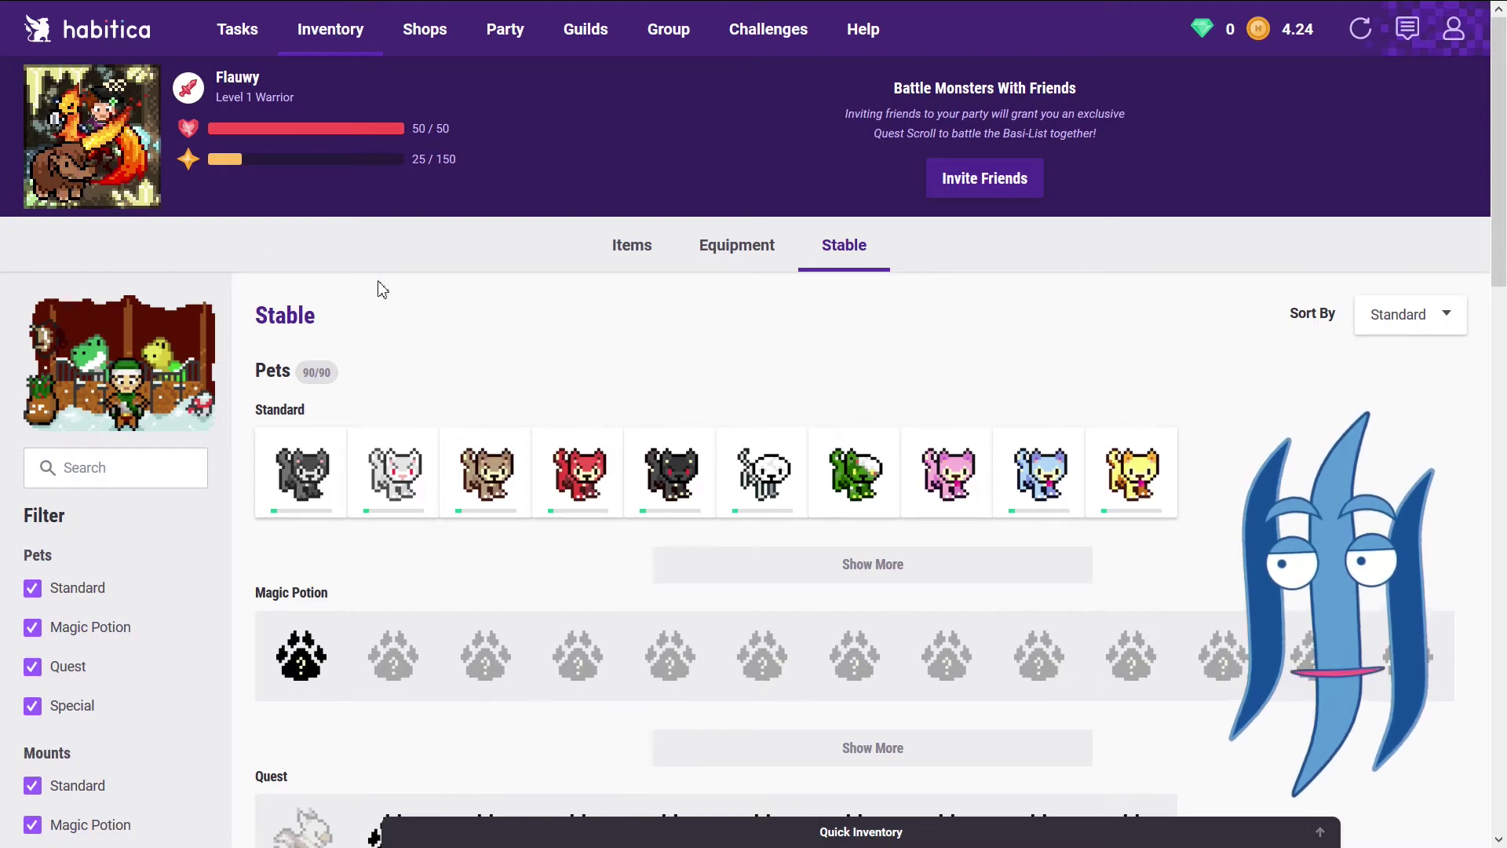
scroll(747, 385, down, 20)
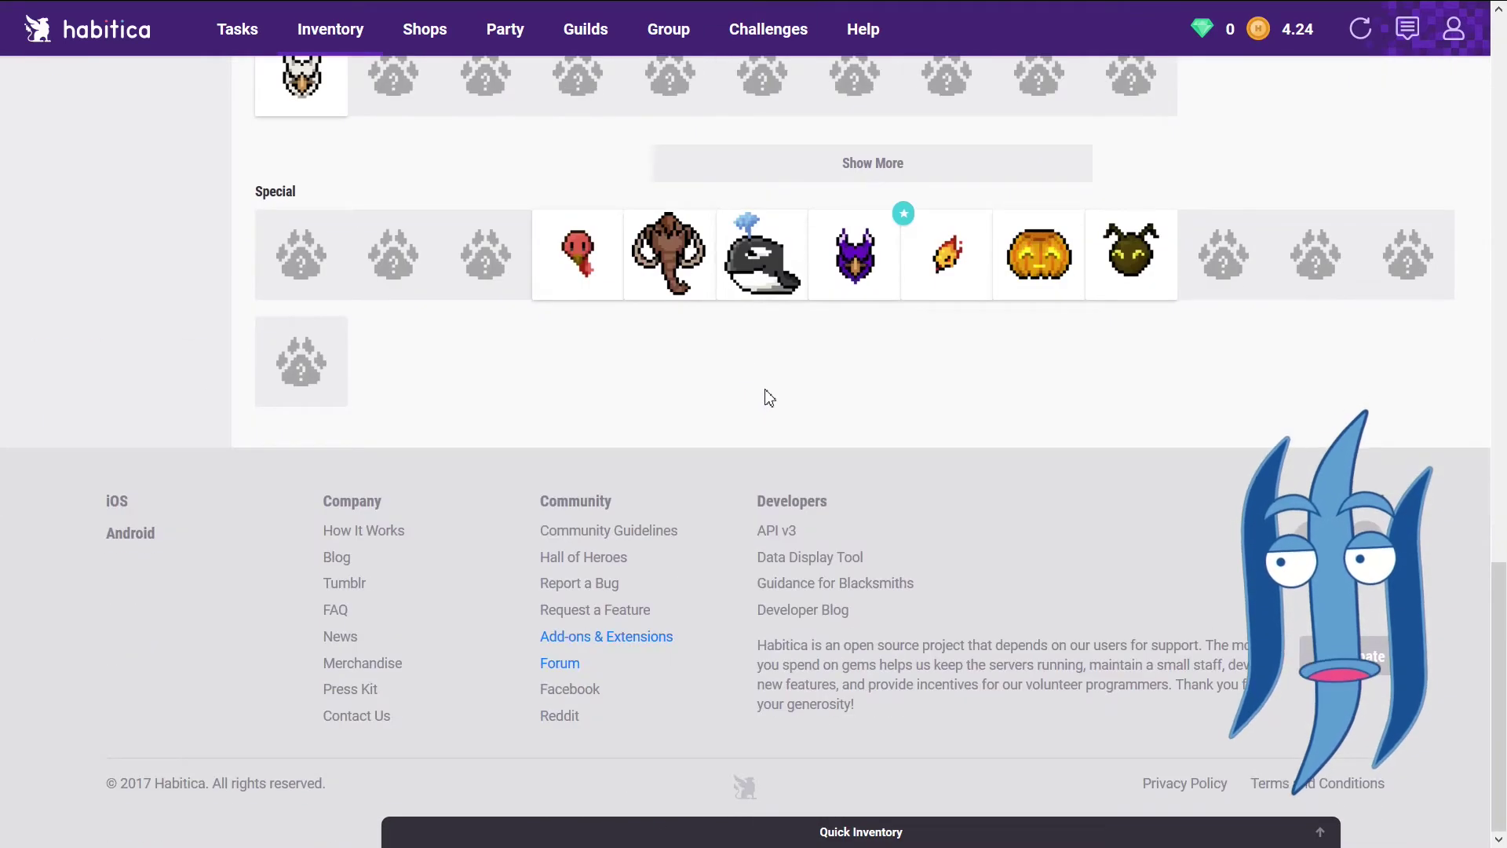
Ride the Woolly Mammoth and make the Red Wolf the active pet.
click(682, 282)
scroll(723, 415, up, 20)
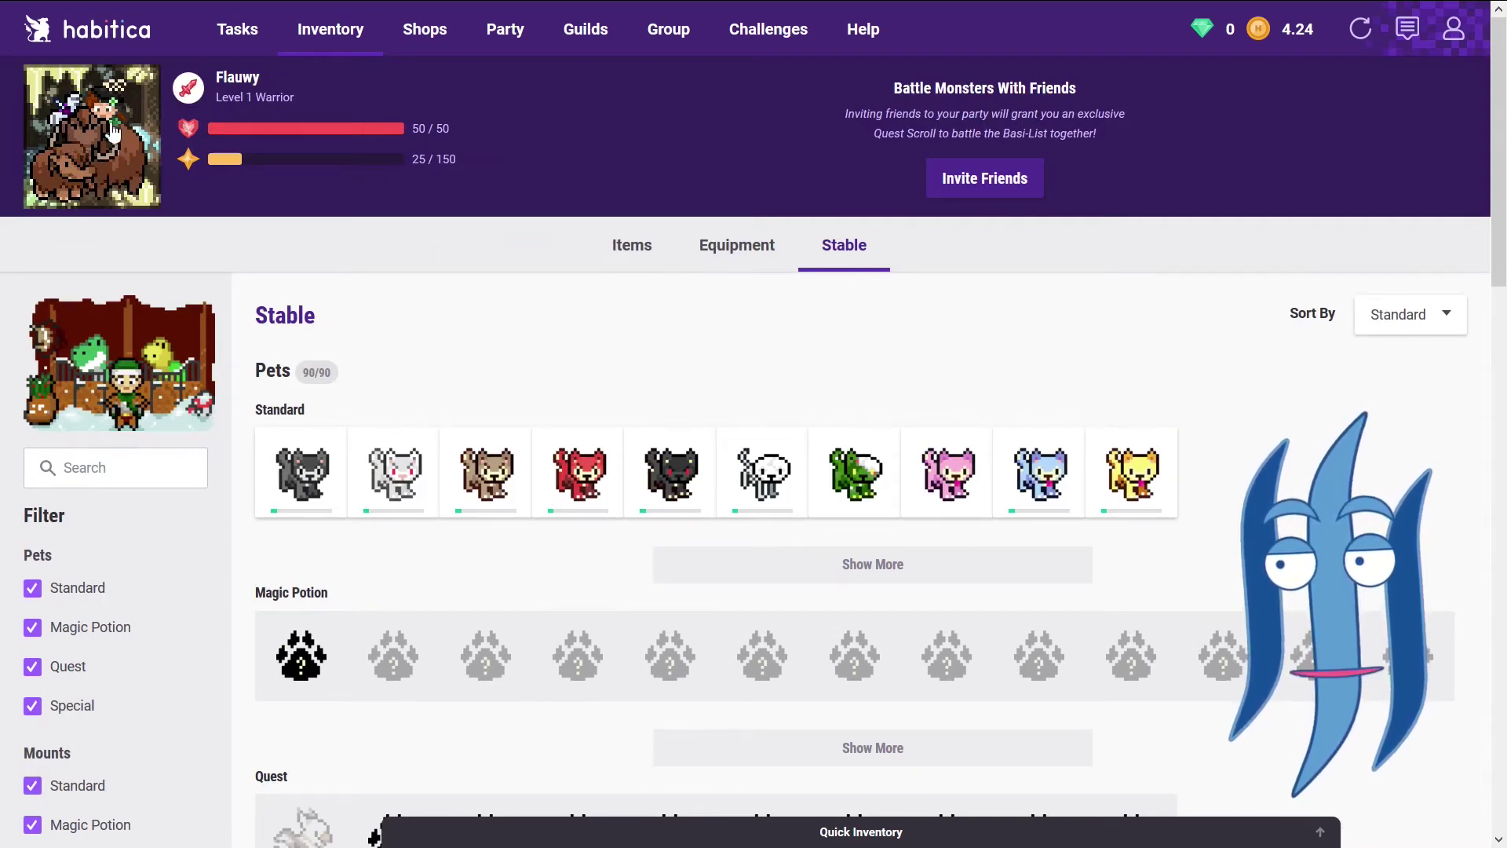
click(592, 499)
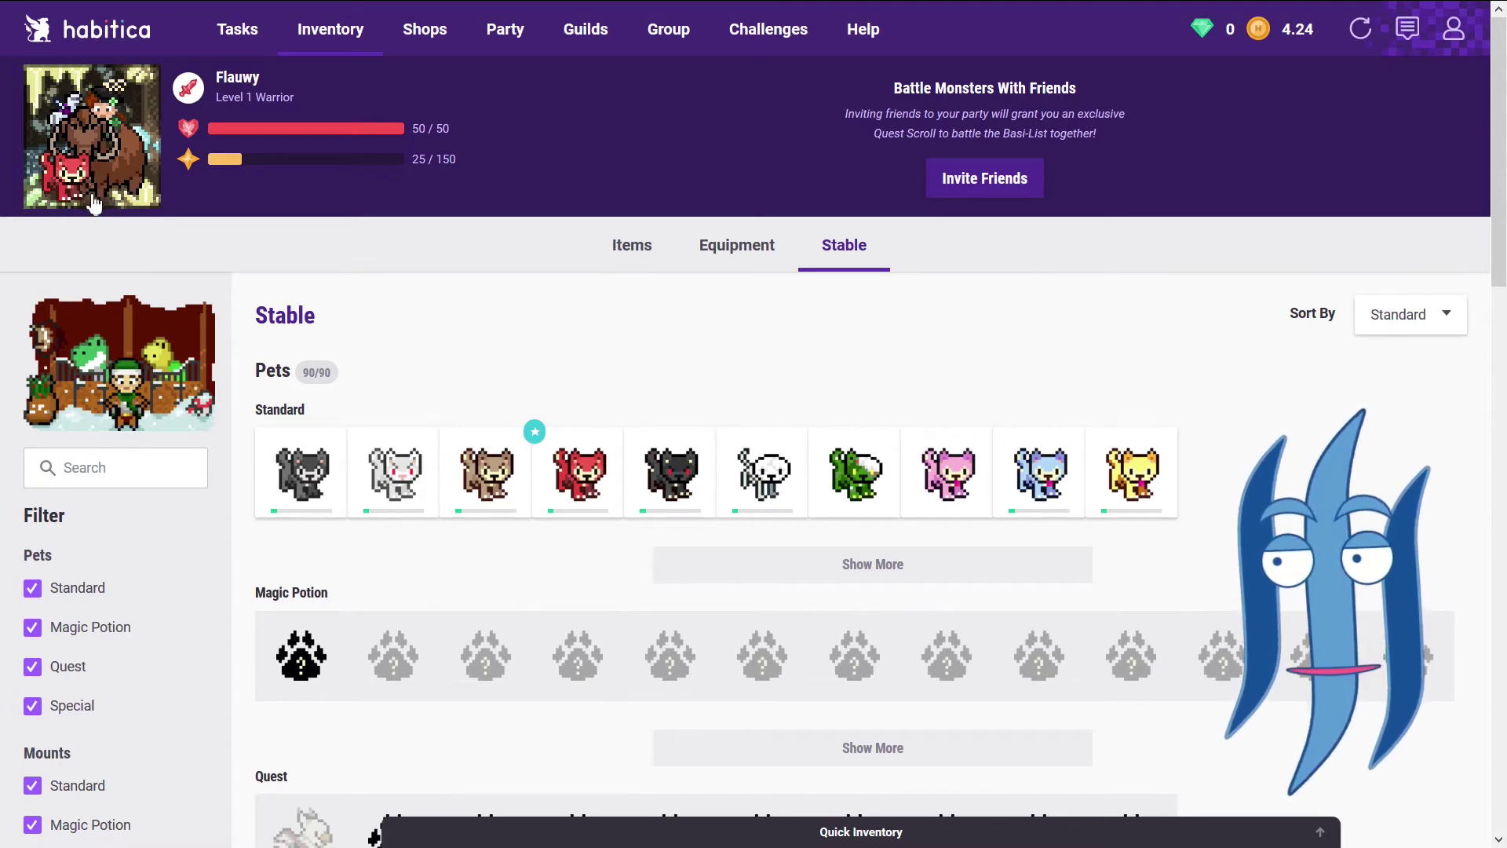
mouse_move(422, 47)
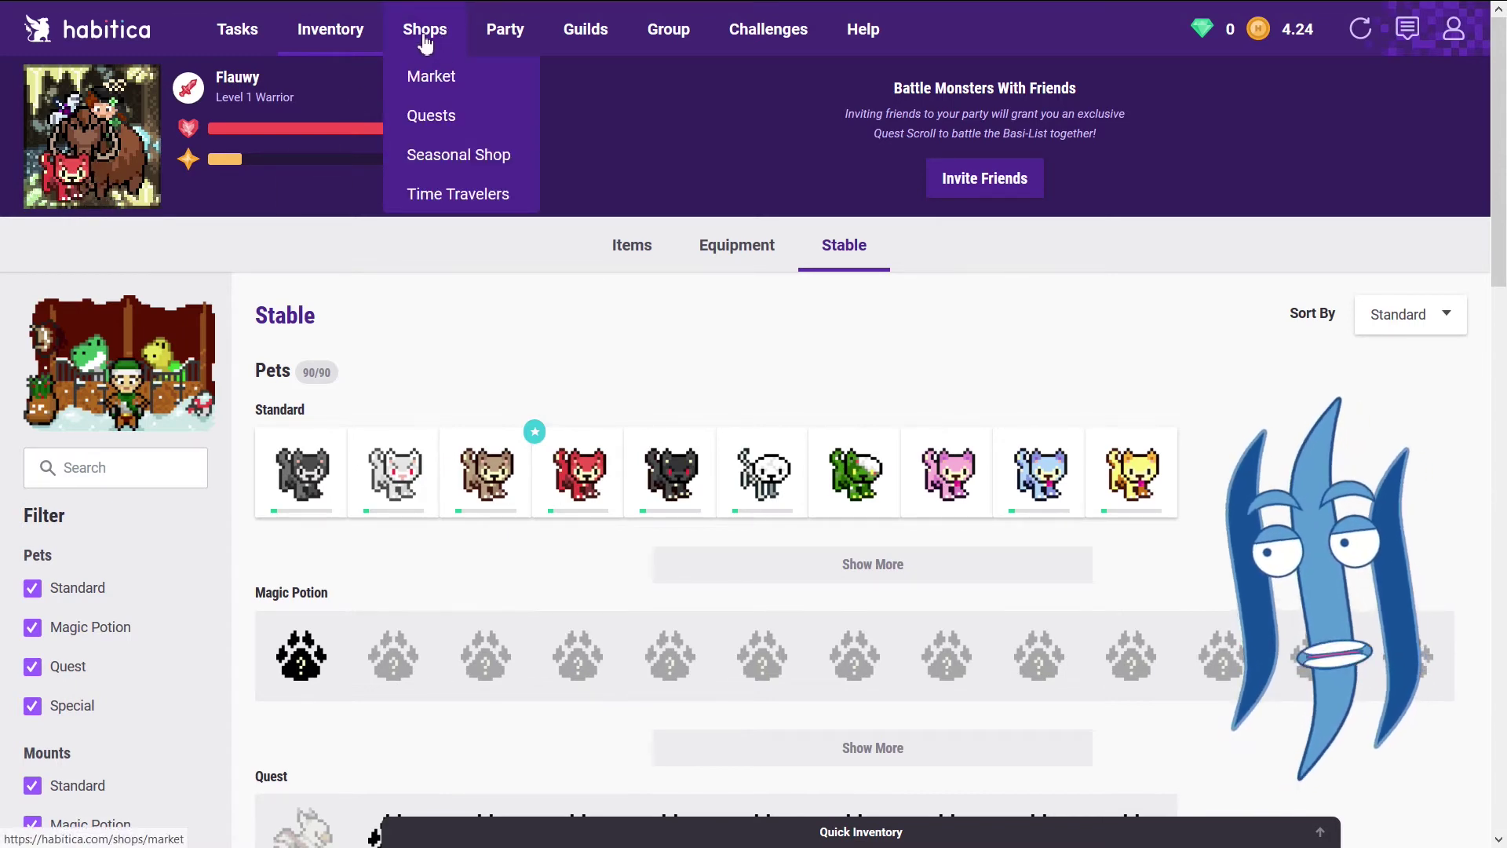
click(440, 92)
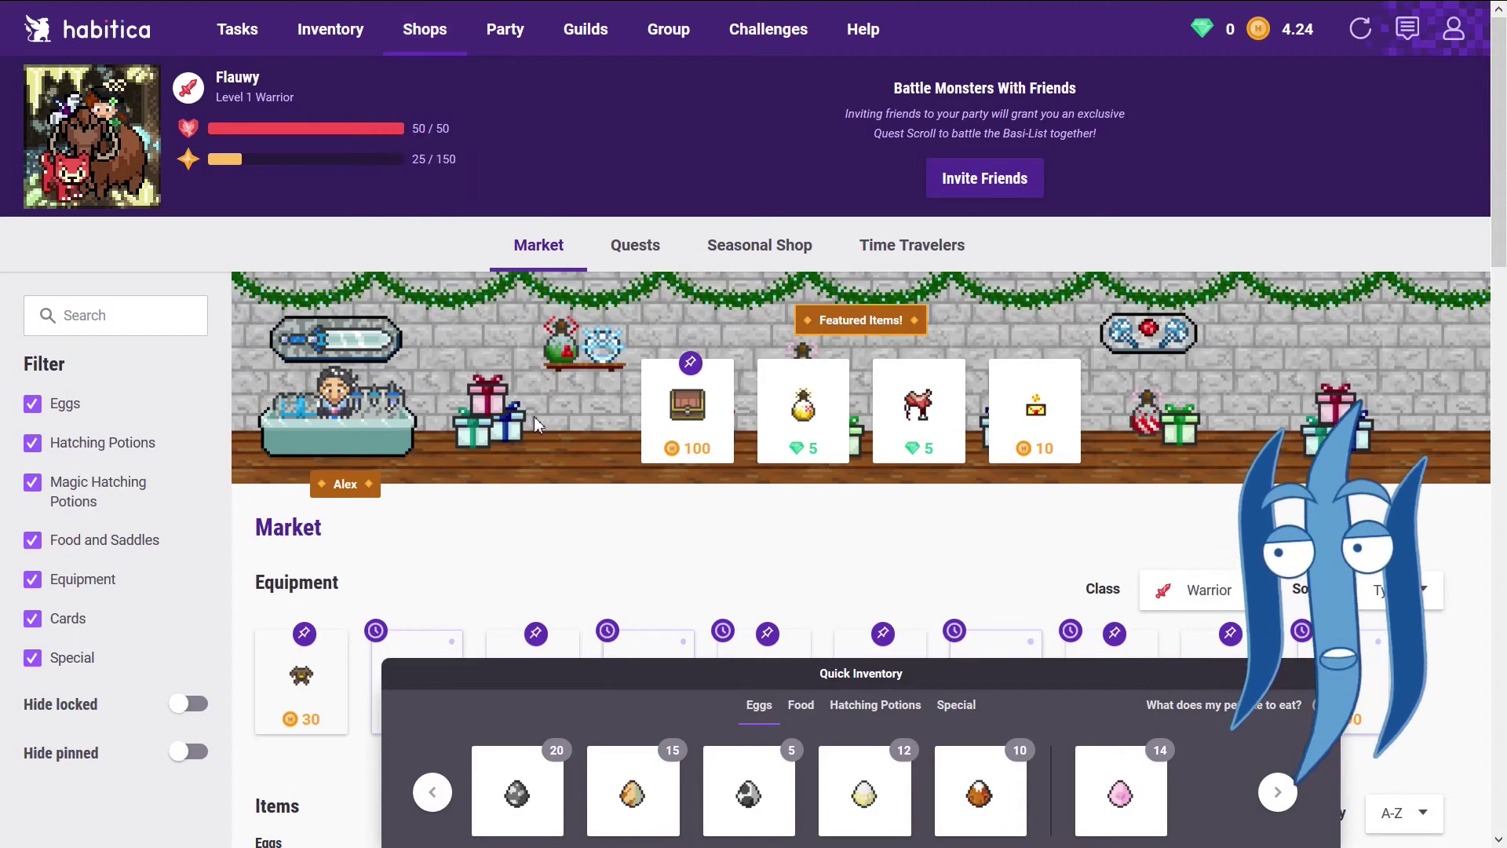
scroll(561, 454, down, 3)
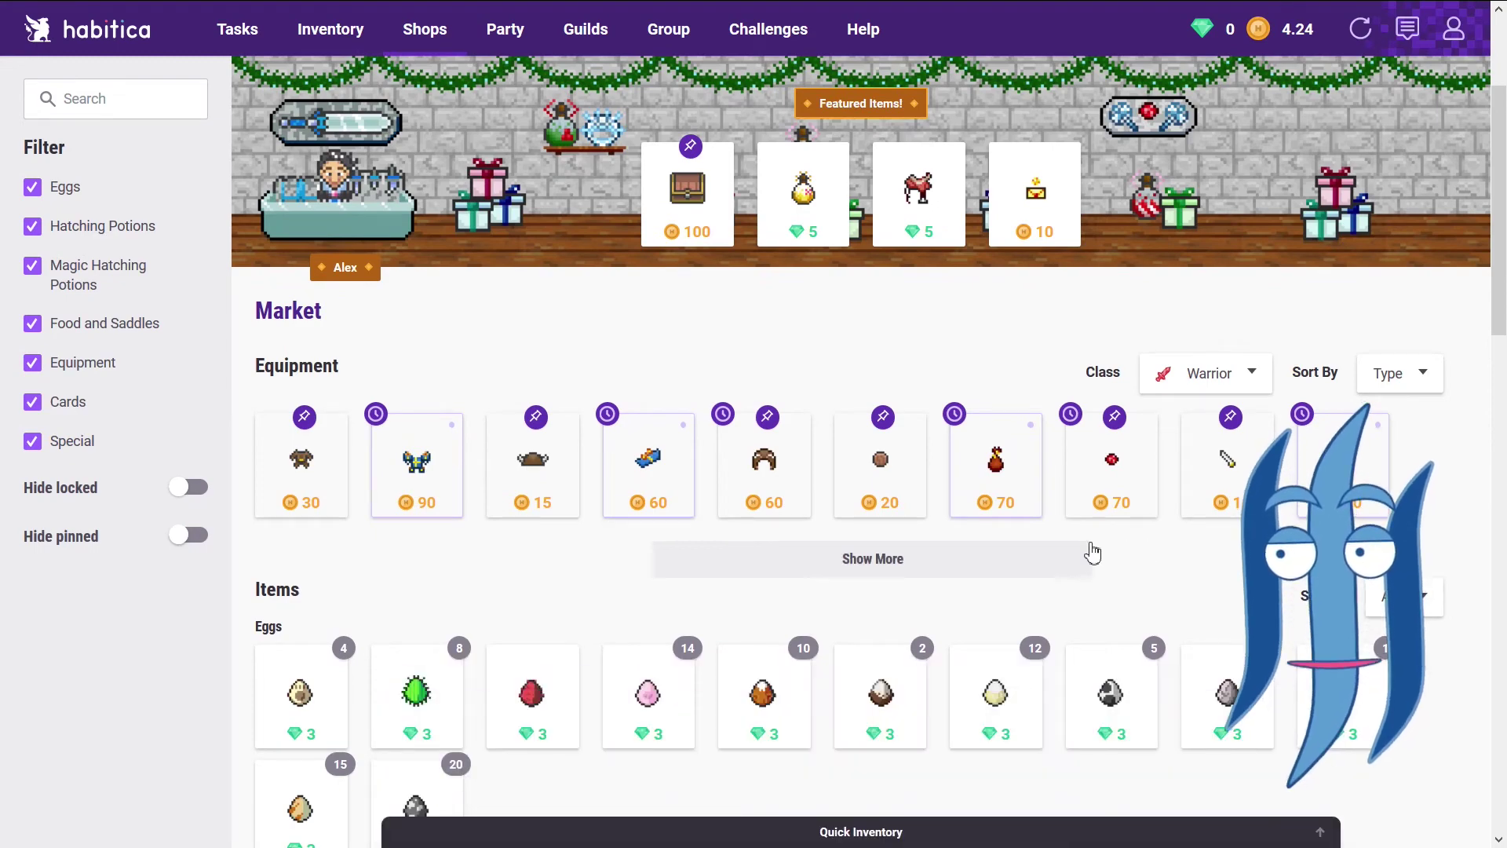
scroll(1091, 549, down, 4)
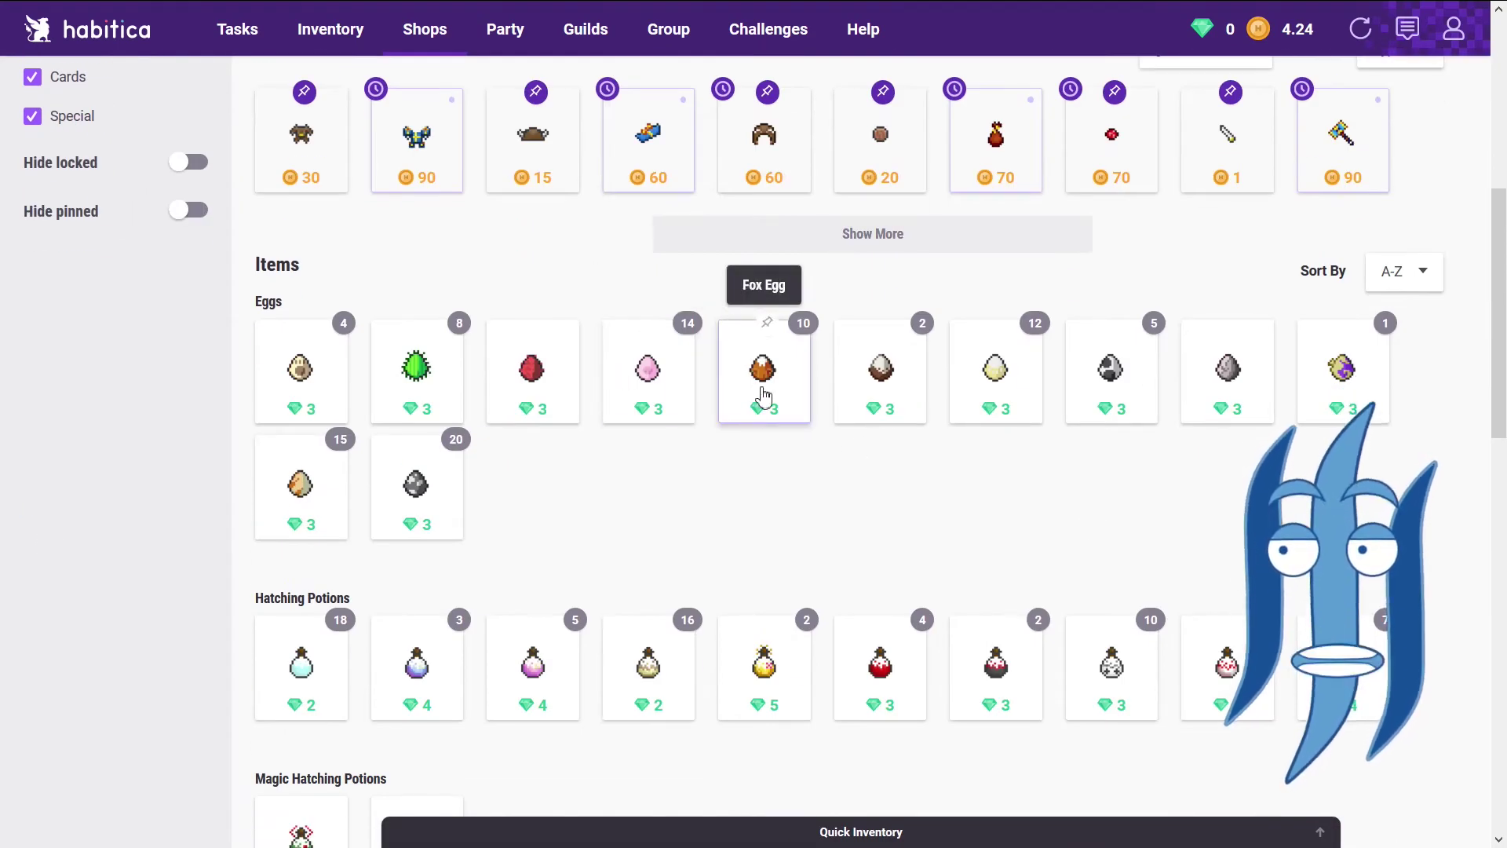
scroll(704, 484, up, 7)
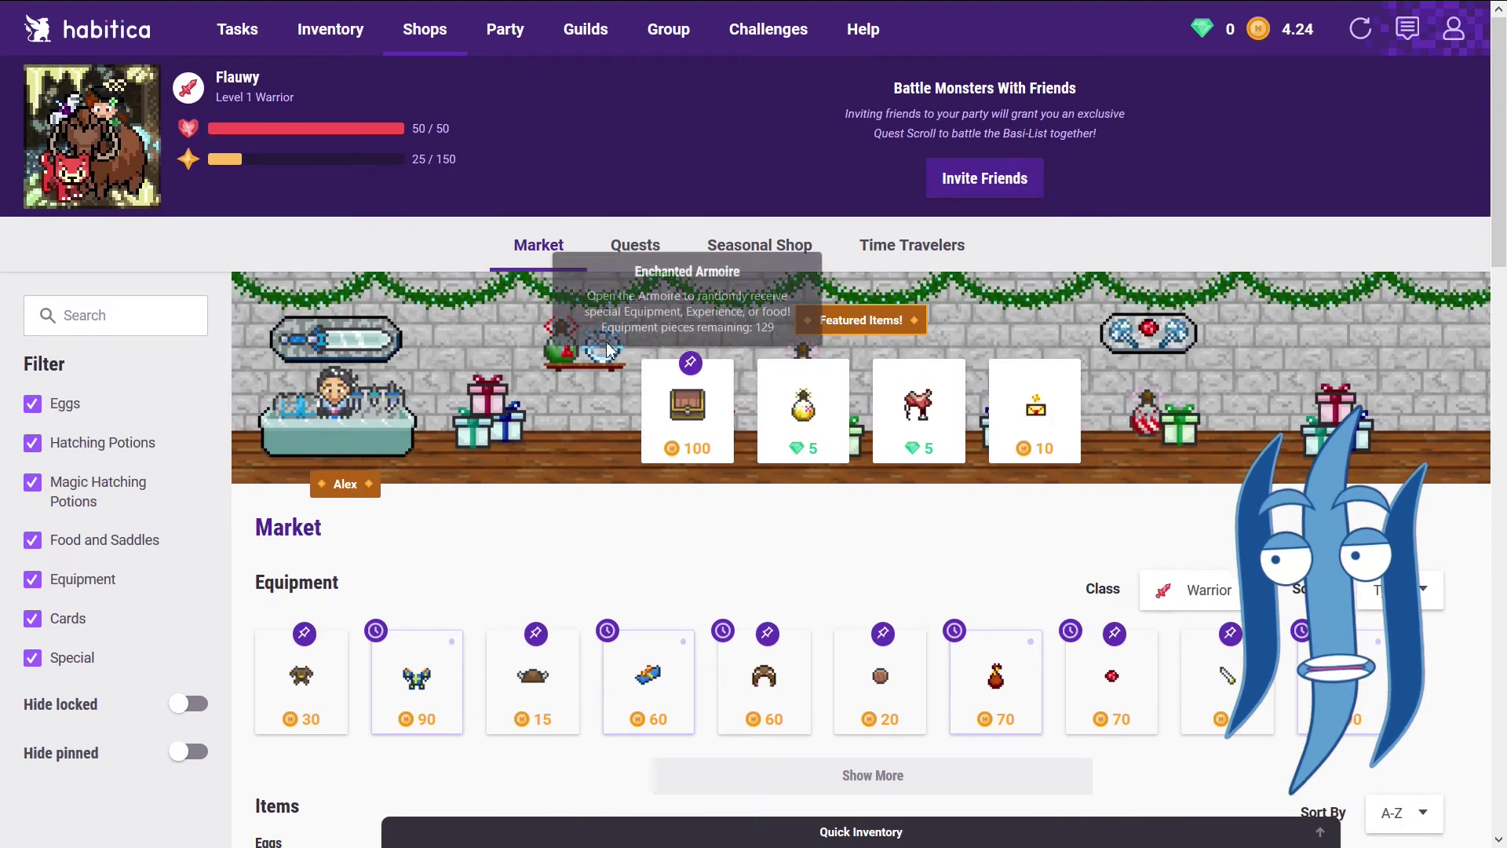
mouse_move(360, 33)
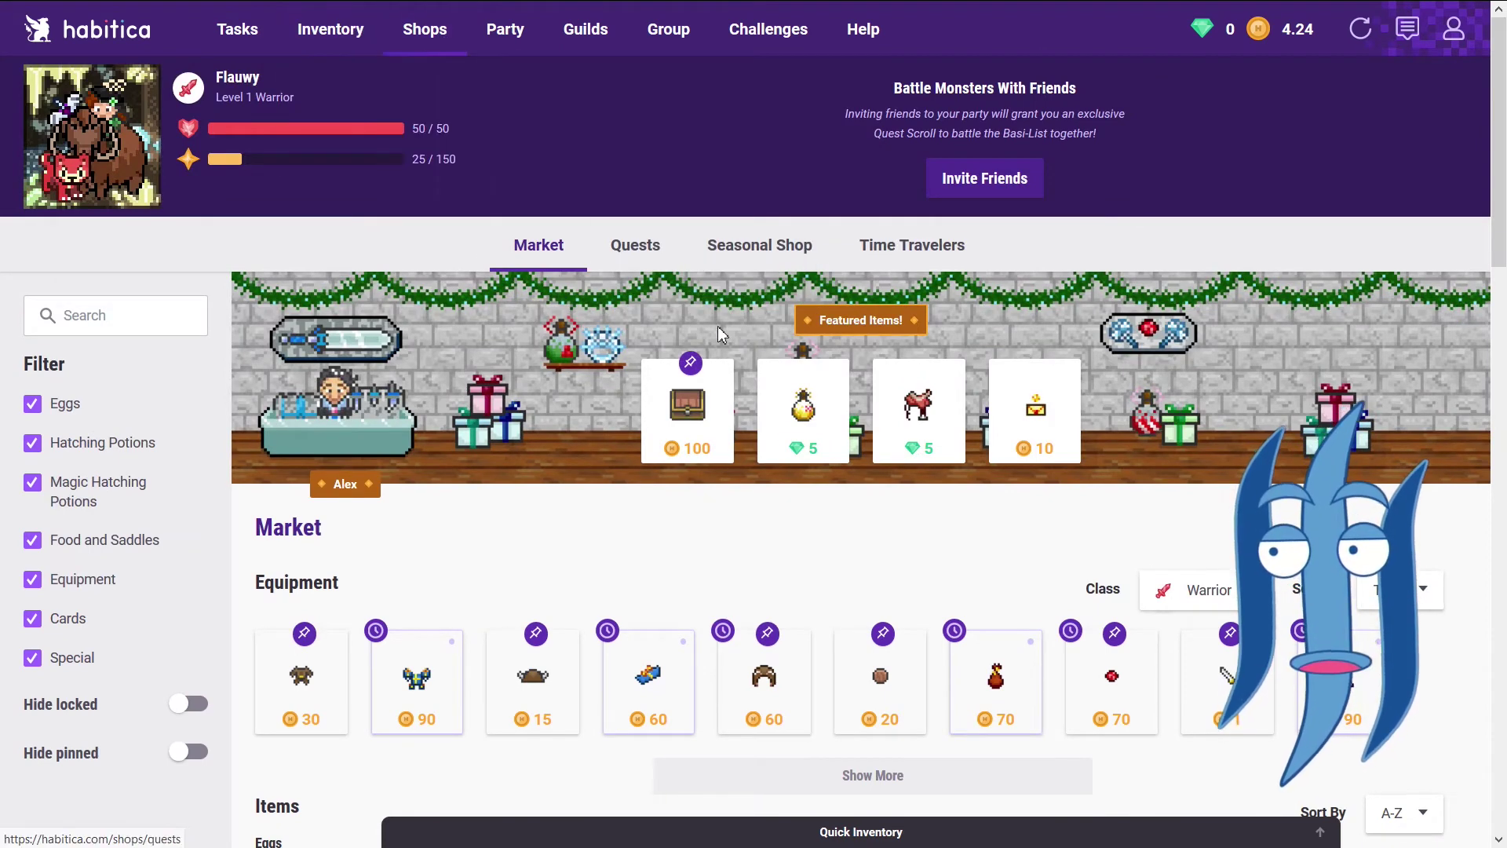
click(638, 248)
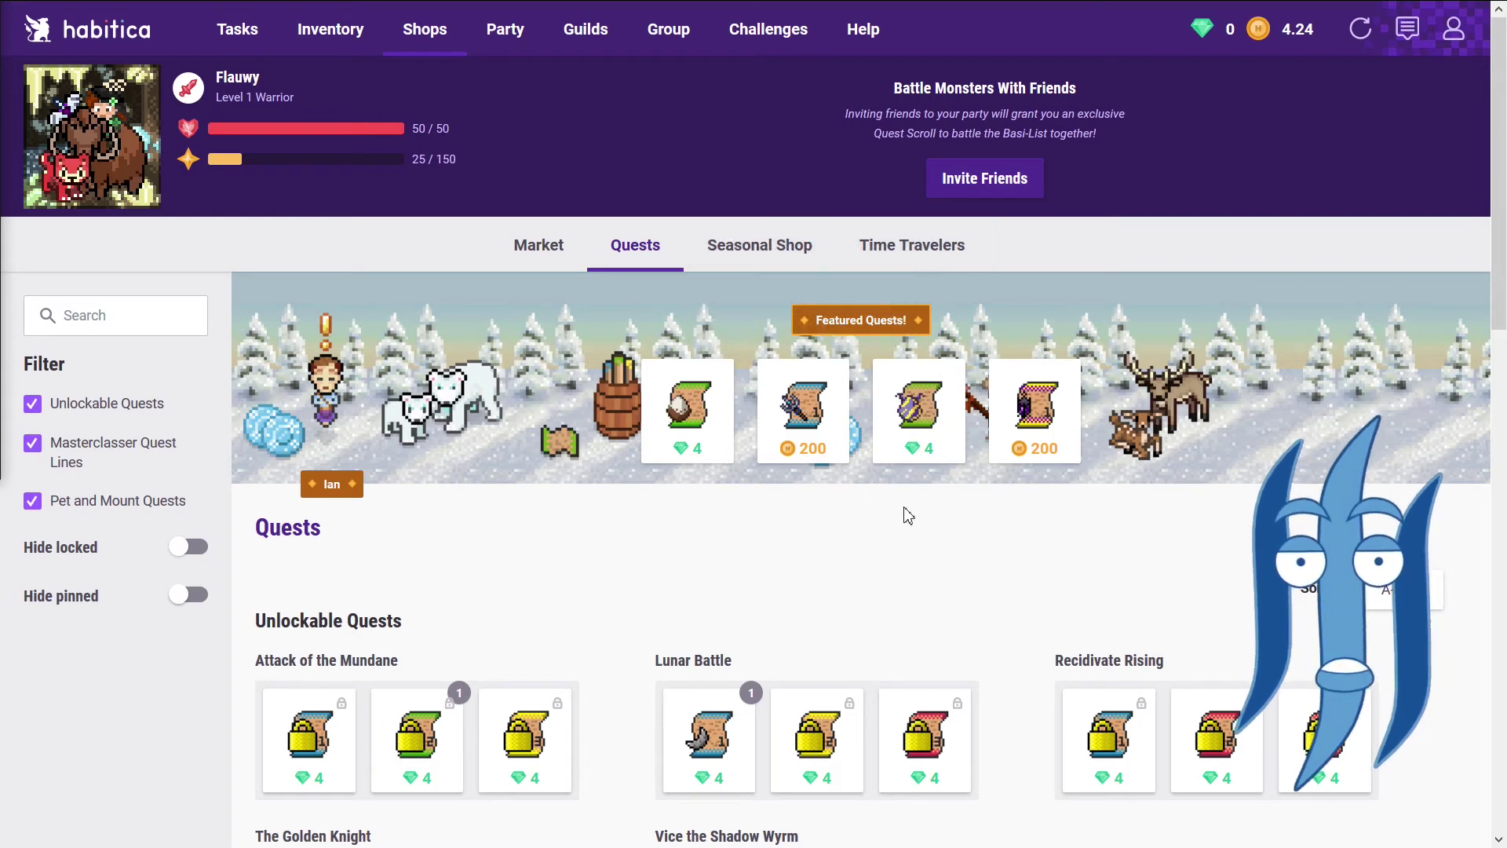
Switch to the Seasonal Shop.
click(767, 253)
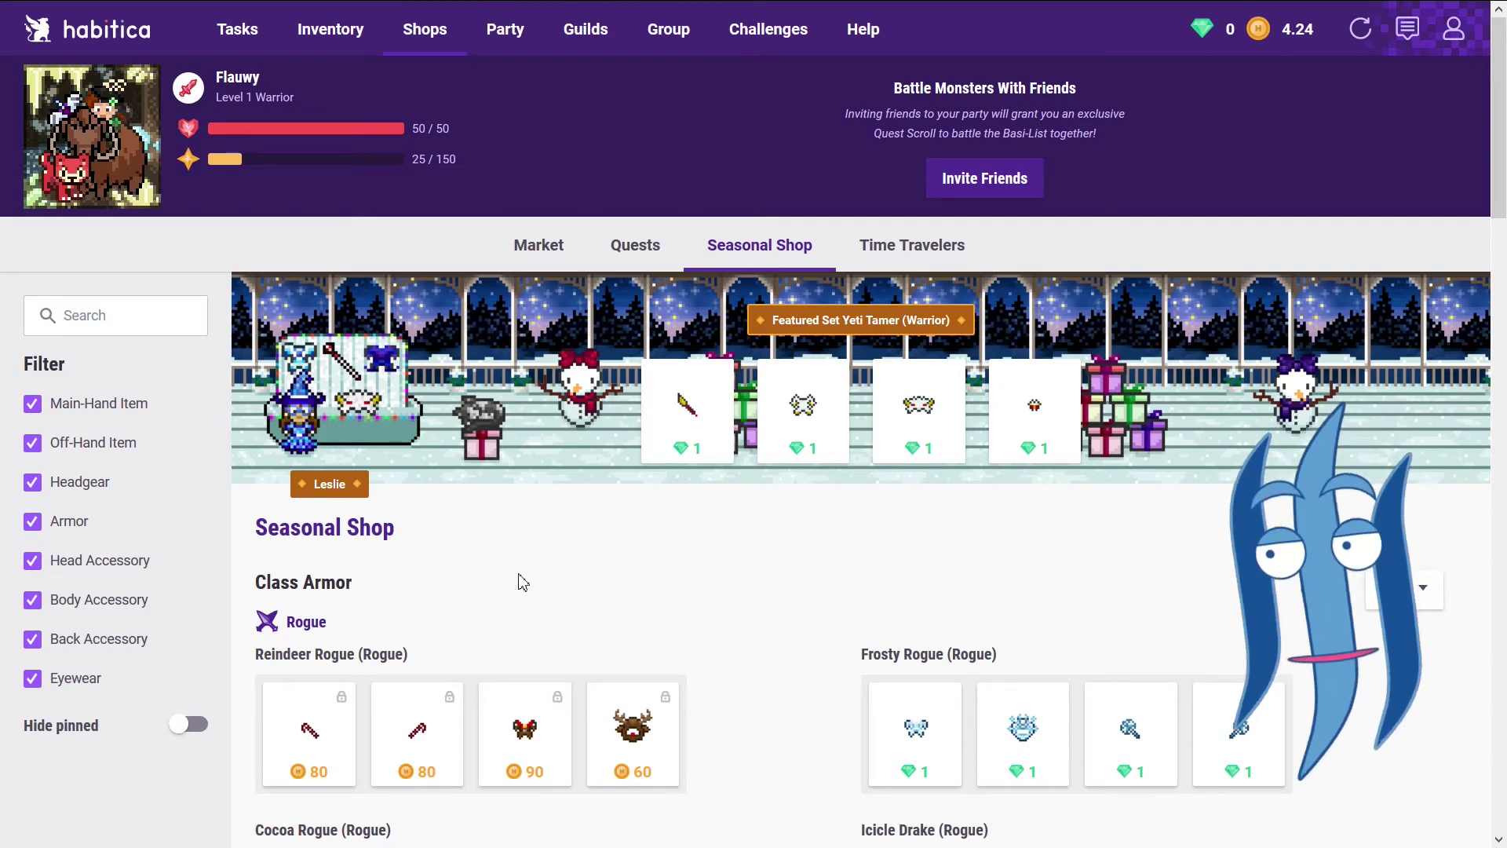
Look over the Seasonal Shop, visit the Time Travelers shop, then go to the Party page.
scroll(785, 581, down, 4)
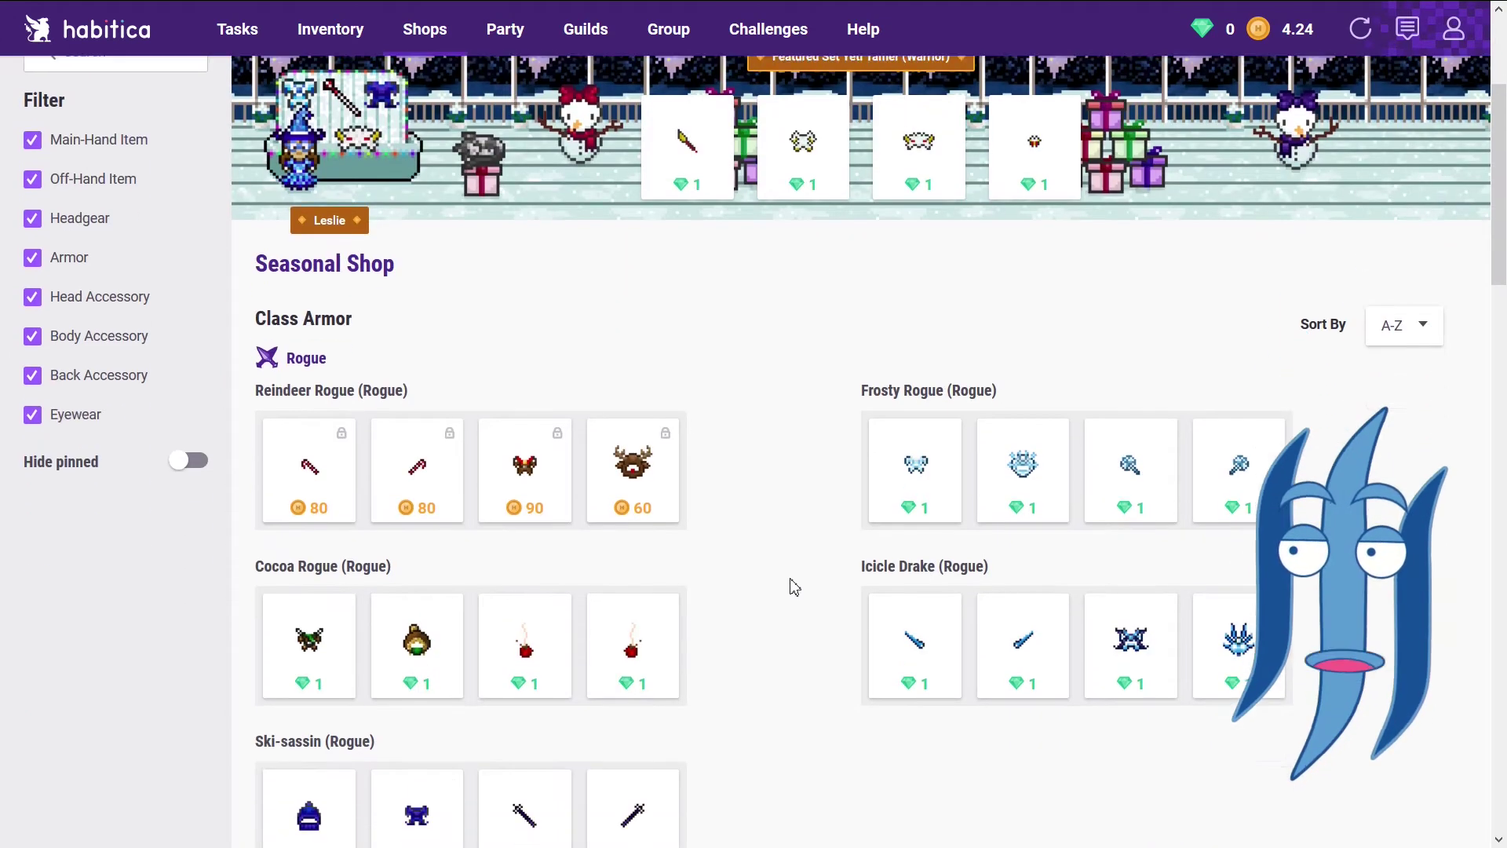
scroll(787, 571, up, 4)
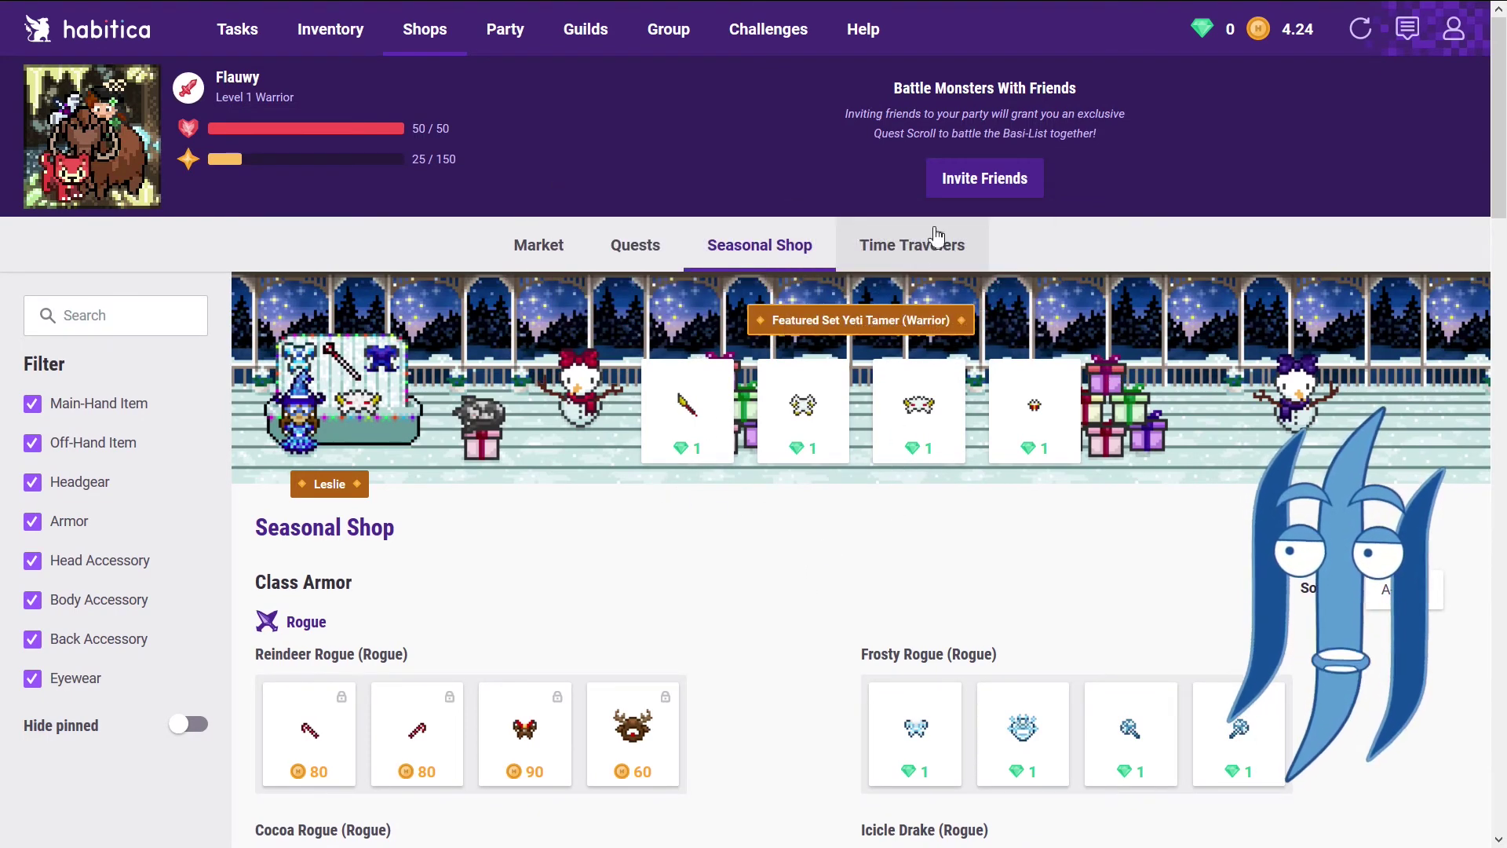
click(920, 258)
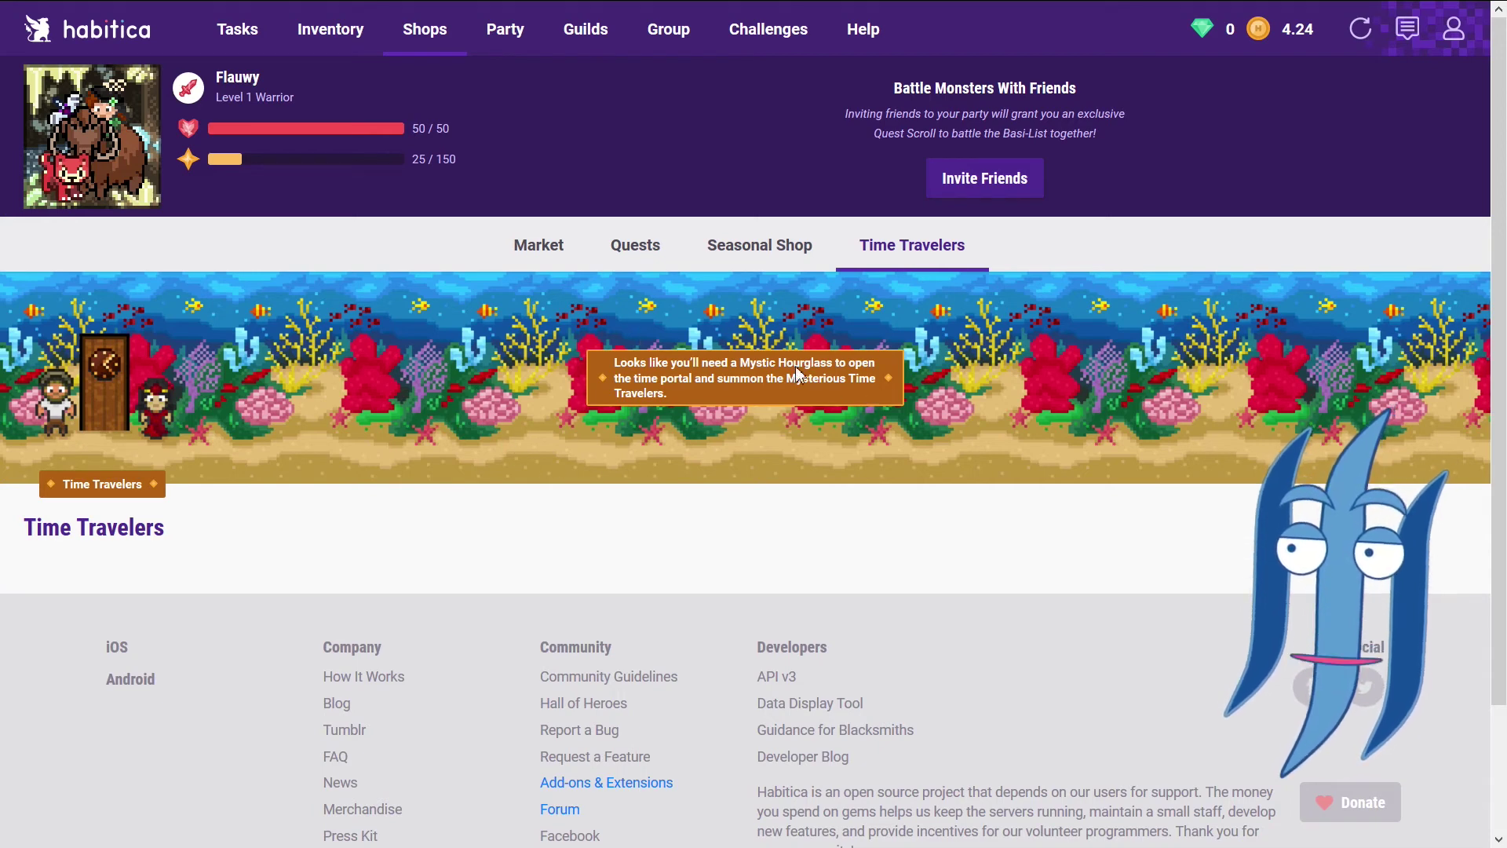
click(512, 49)
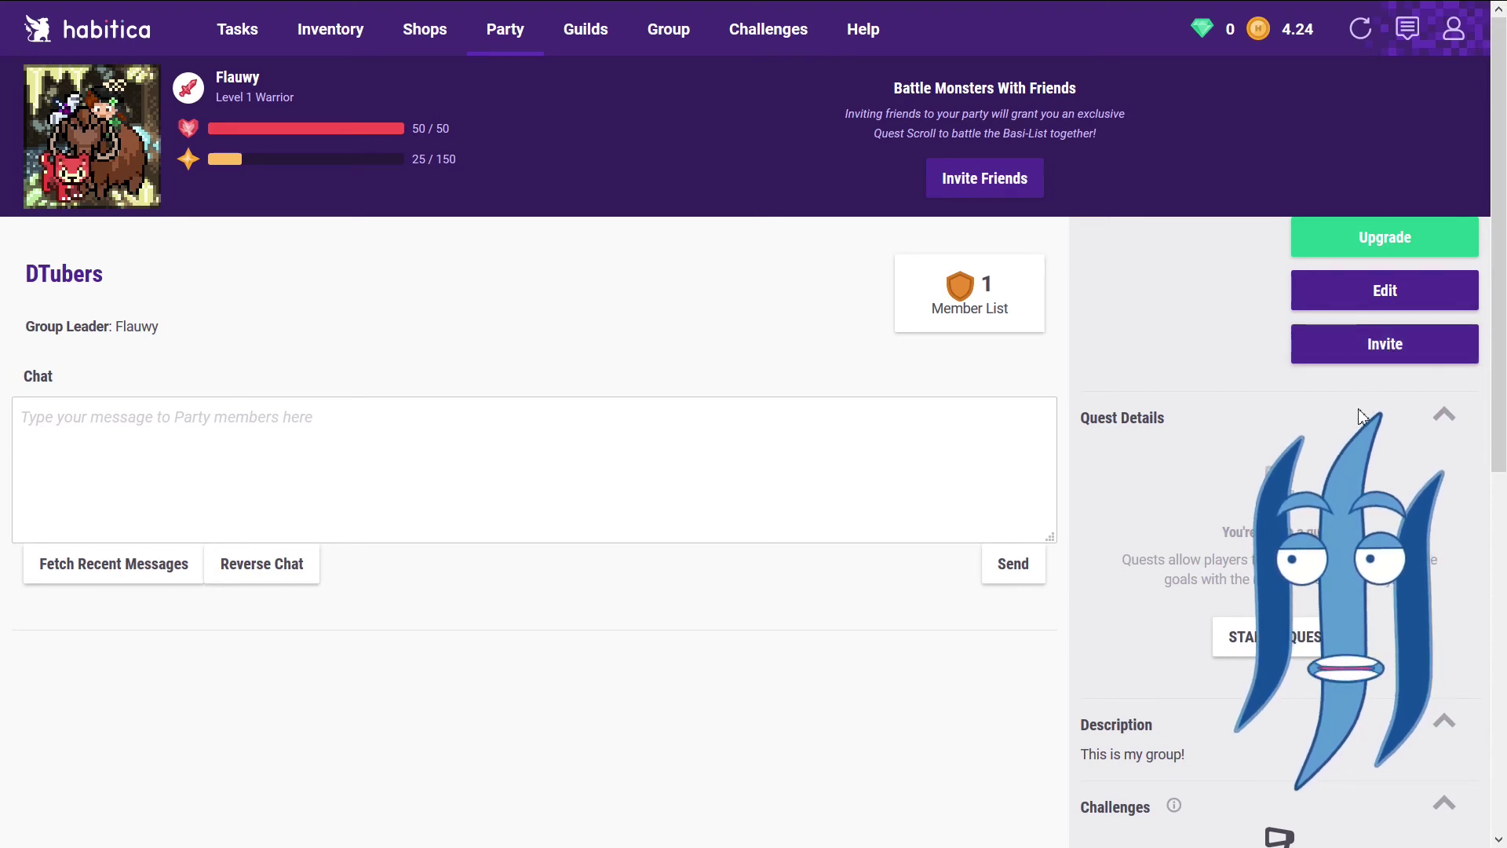
Scroll through the DTubers party chat and quest details, then head to the guilds area.
scroll(1335, 377, down, 3)
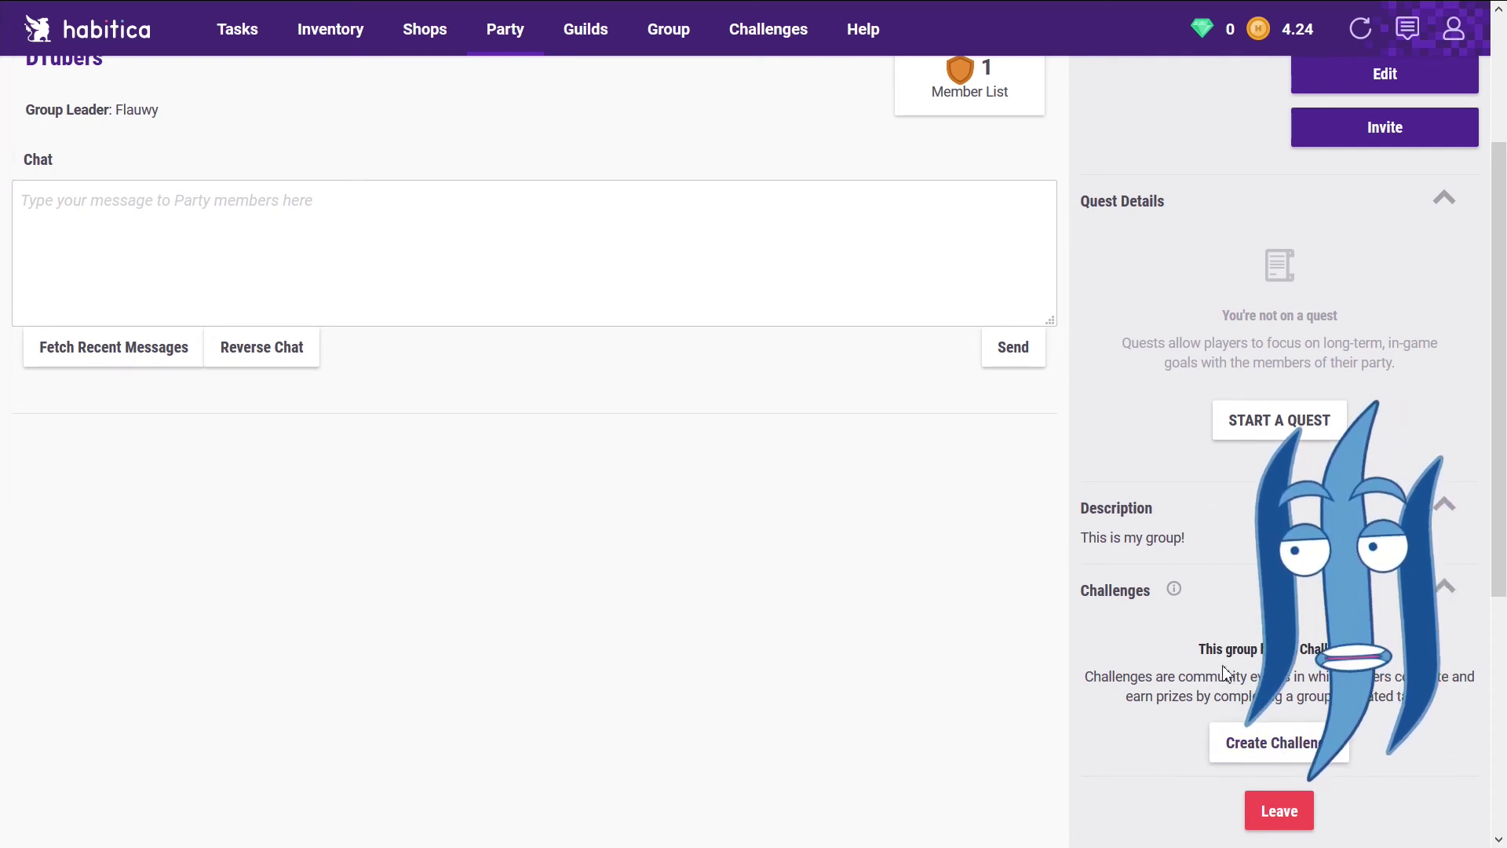
scroll(1319, 619, down, 4)
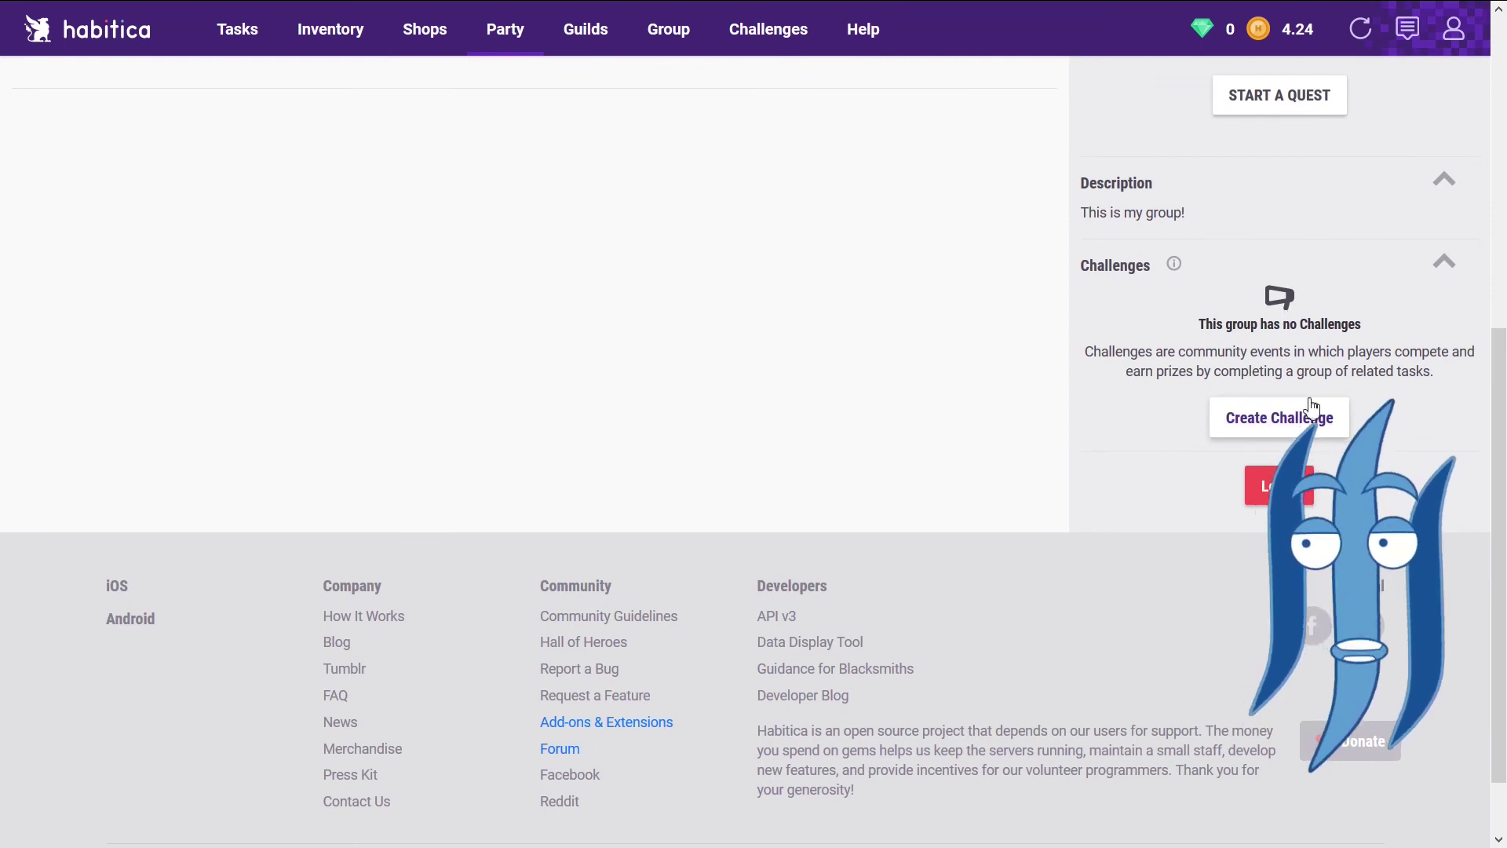
scroll(1309, 401, up, 7)
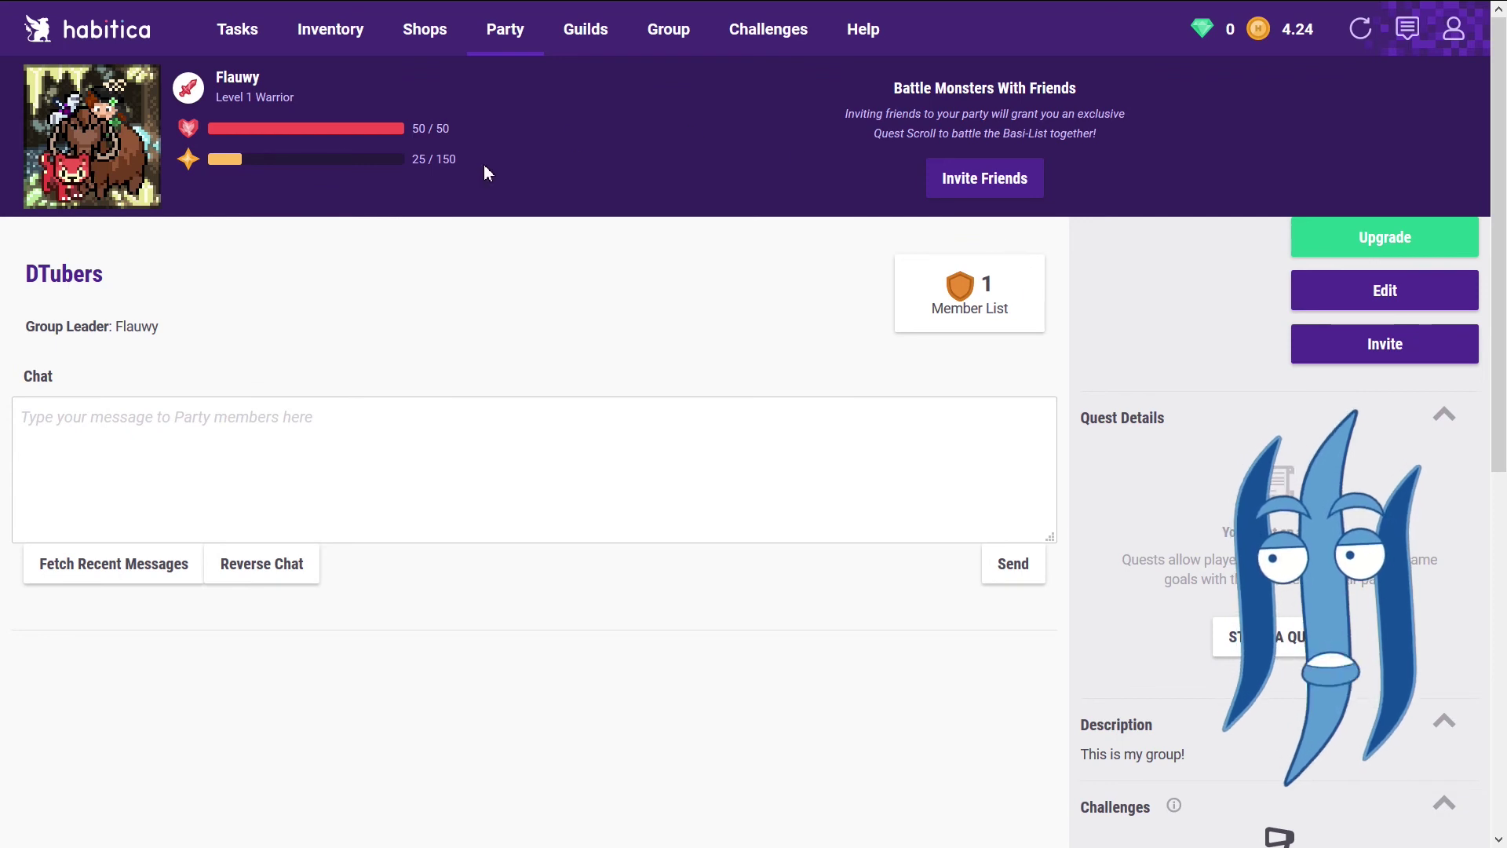
click(589, 29)
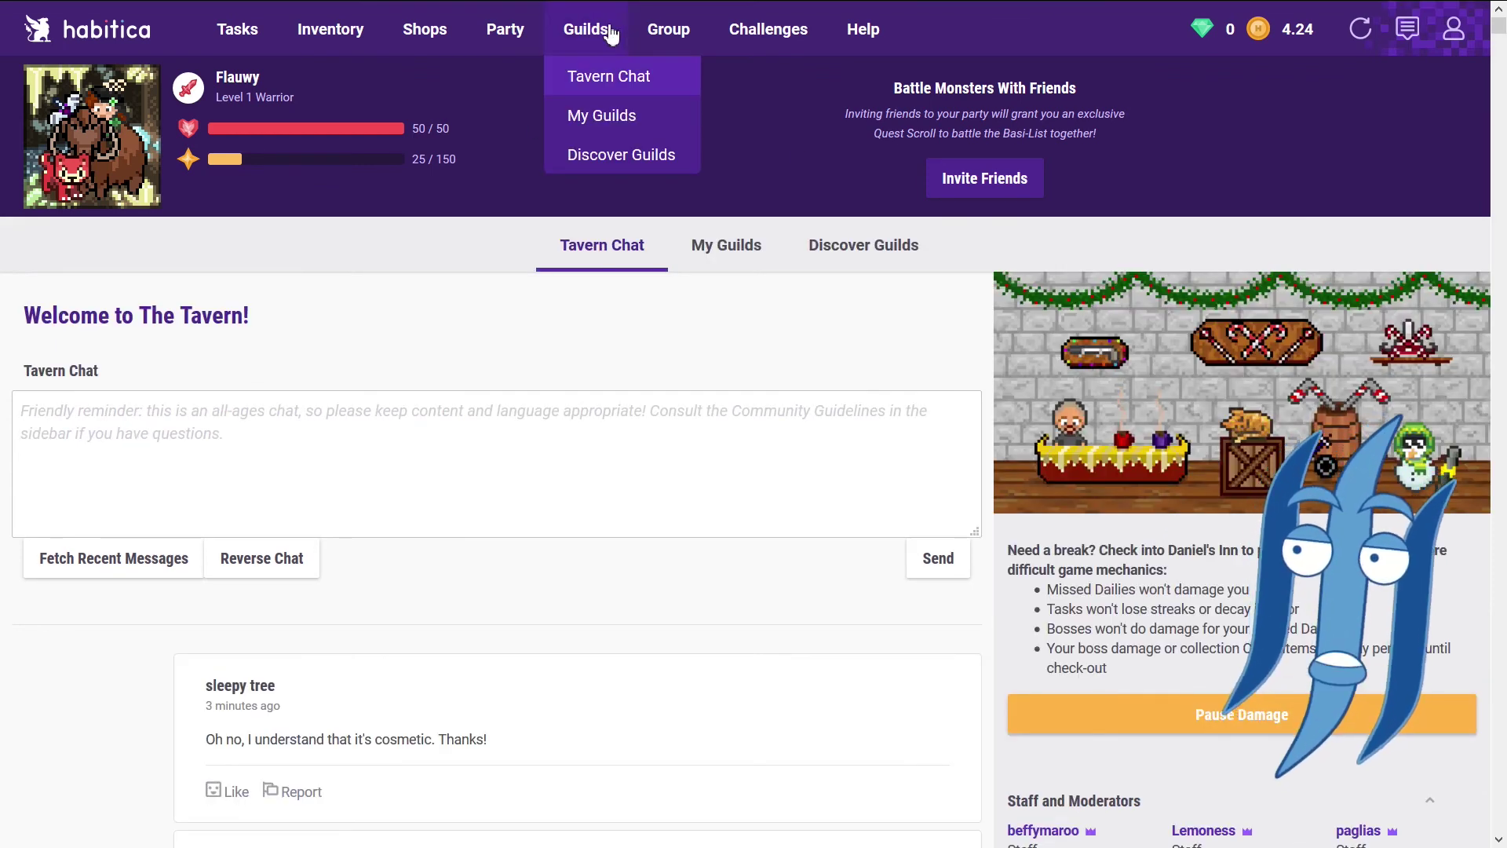
Open the Tavern Chat, then the Group plans page.
click(609, 31)
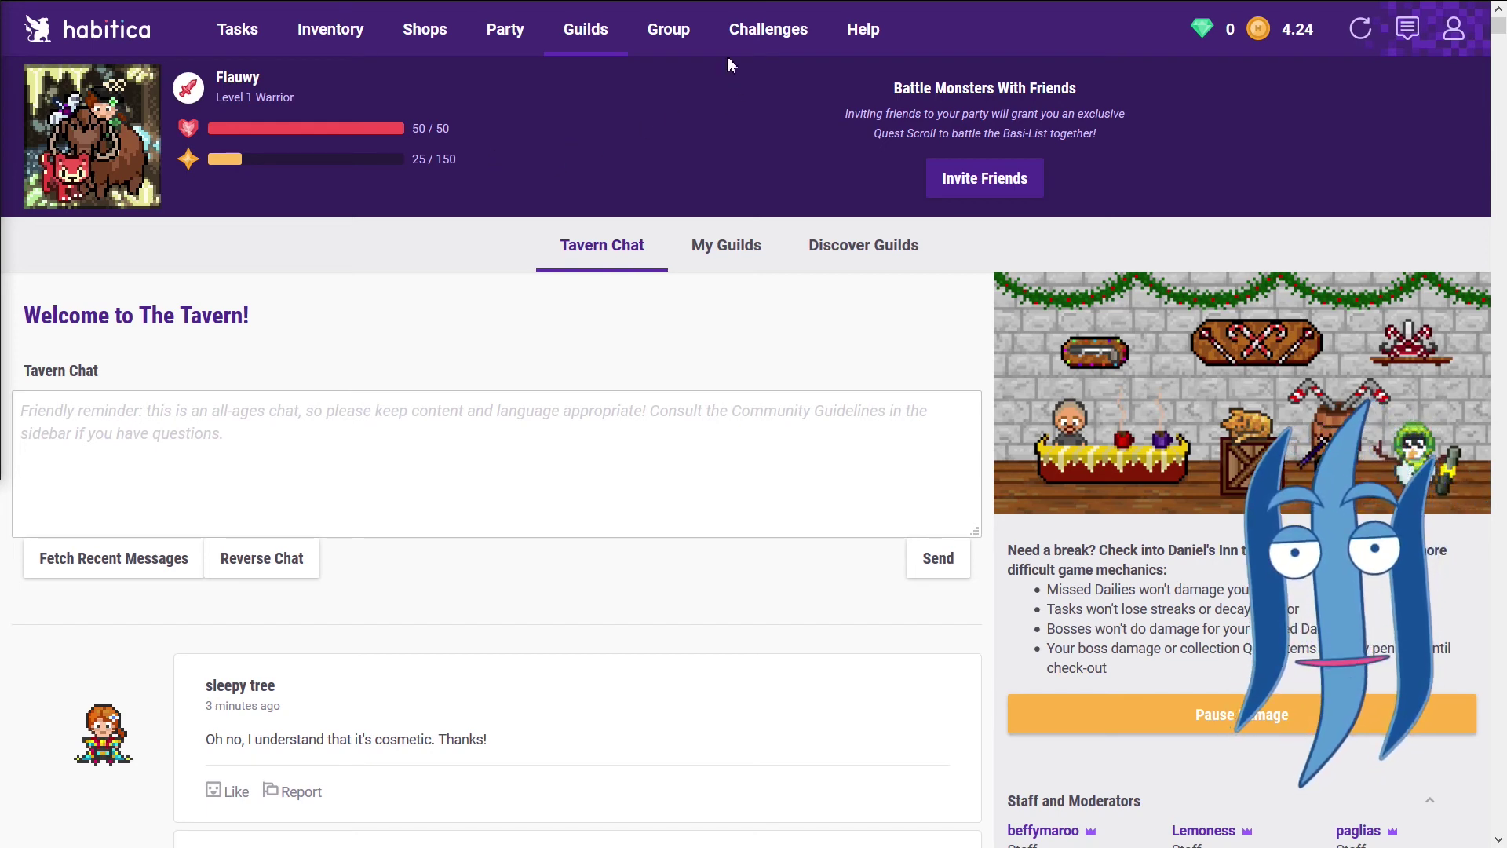
click(691, 35)
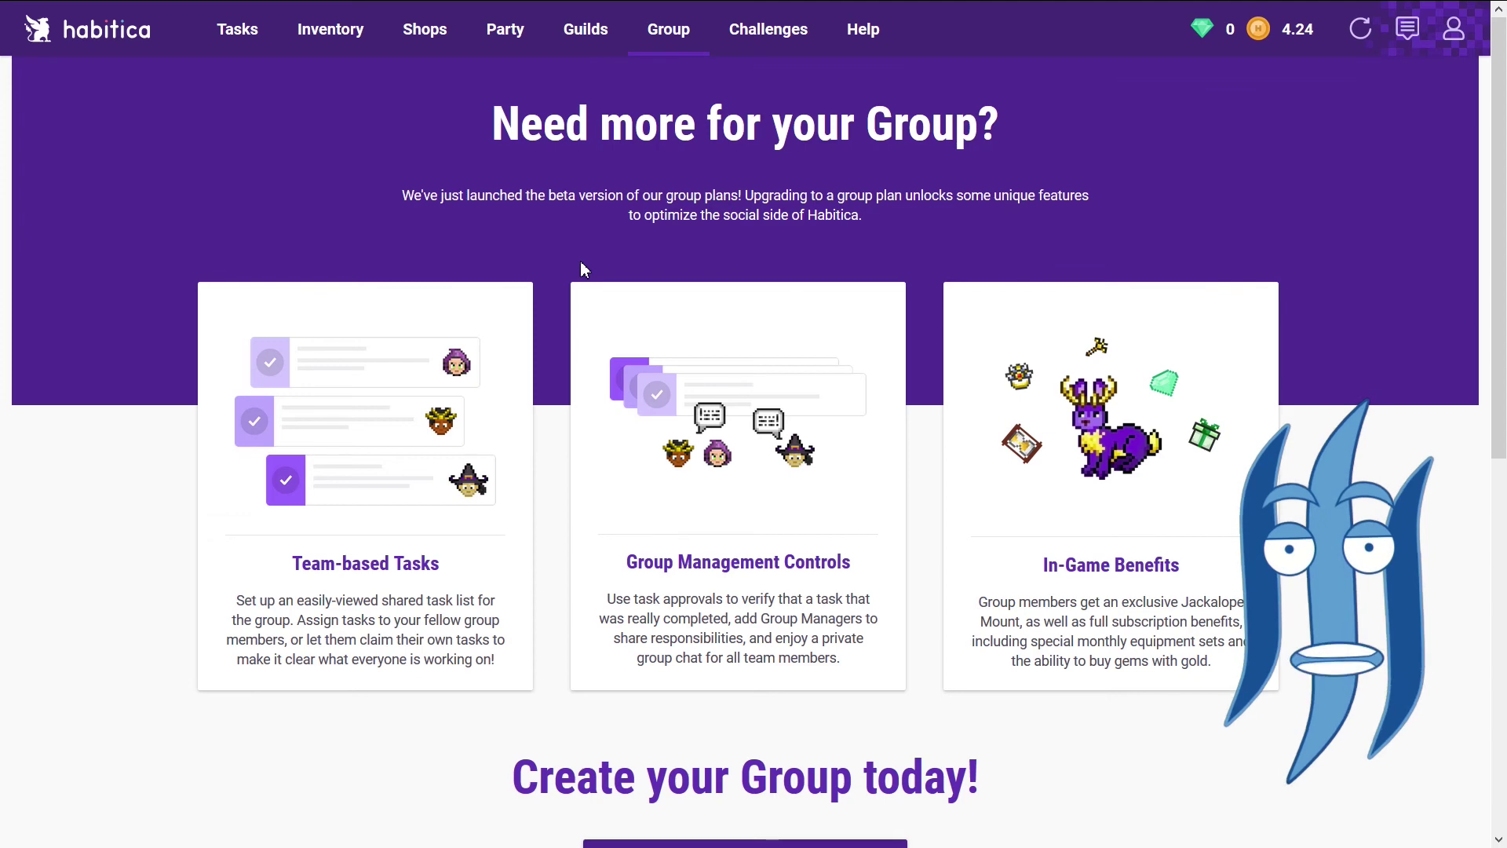
Scroll through the group plans offer, then open Challenges > Discover Challenges.
scroll(583, 269, down, 6)
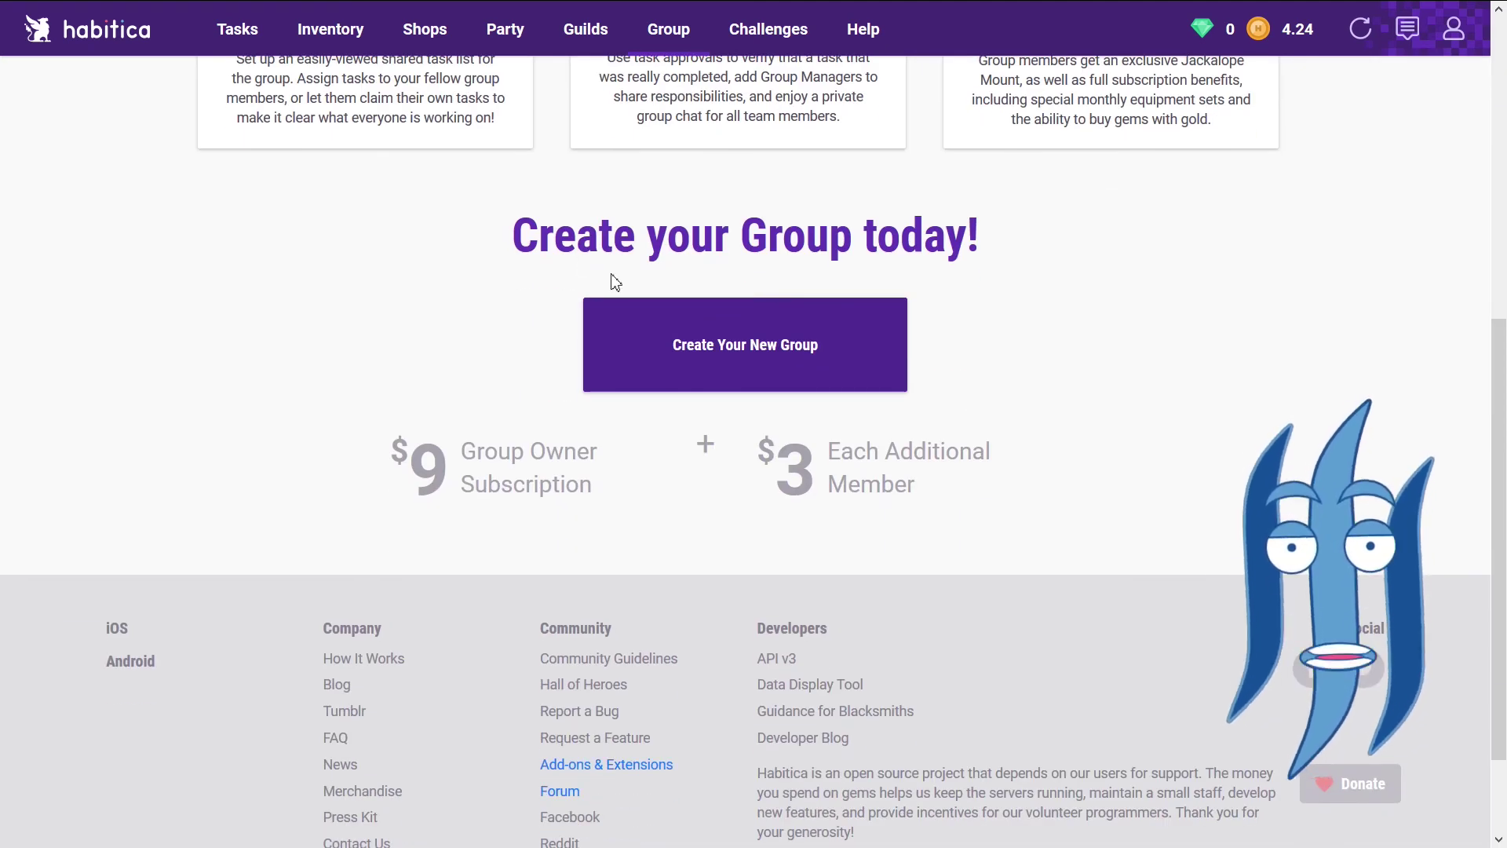
scroll(616, 282, up, 4)
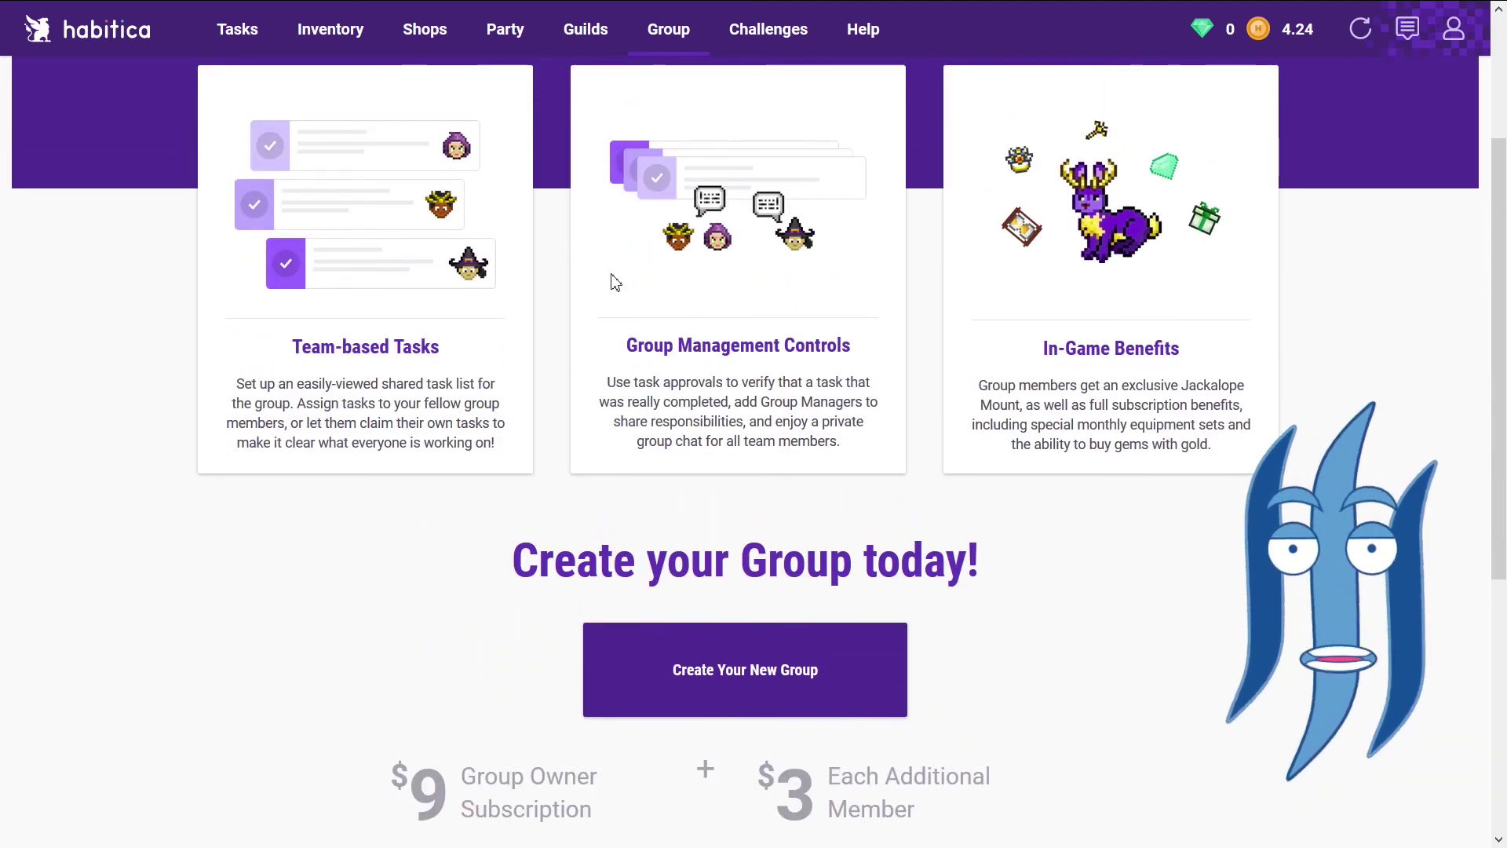
scroll(892, 454, up, 2)
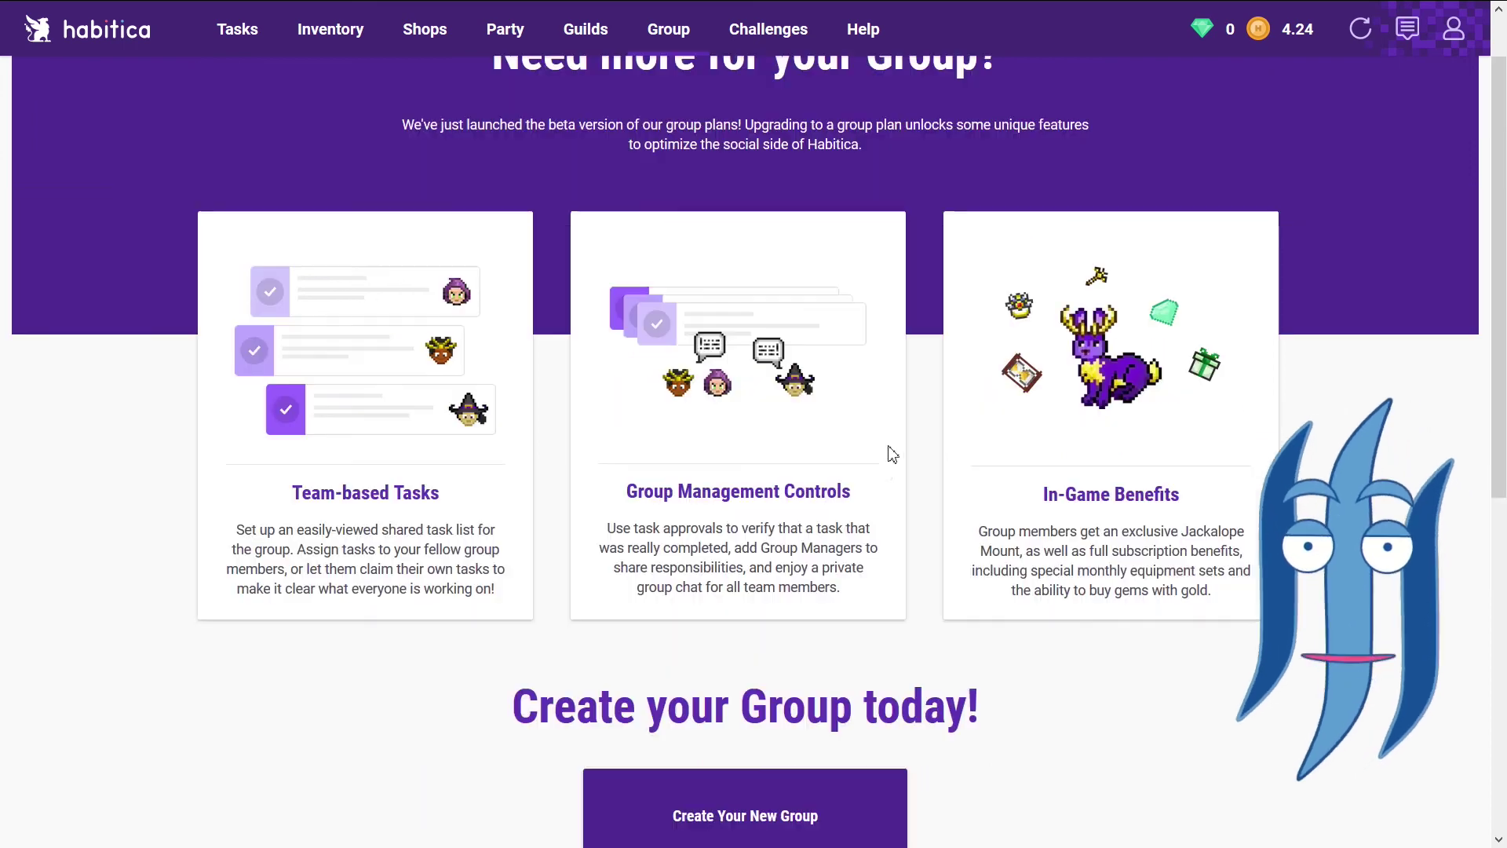
scroll(892, 453, up, 1)
mouse_move(769, 39)
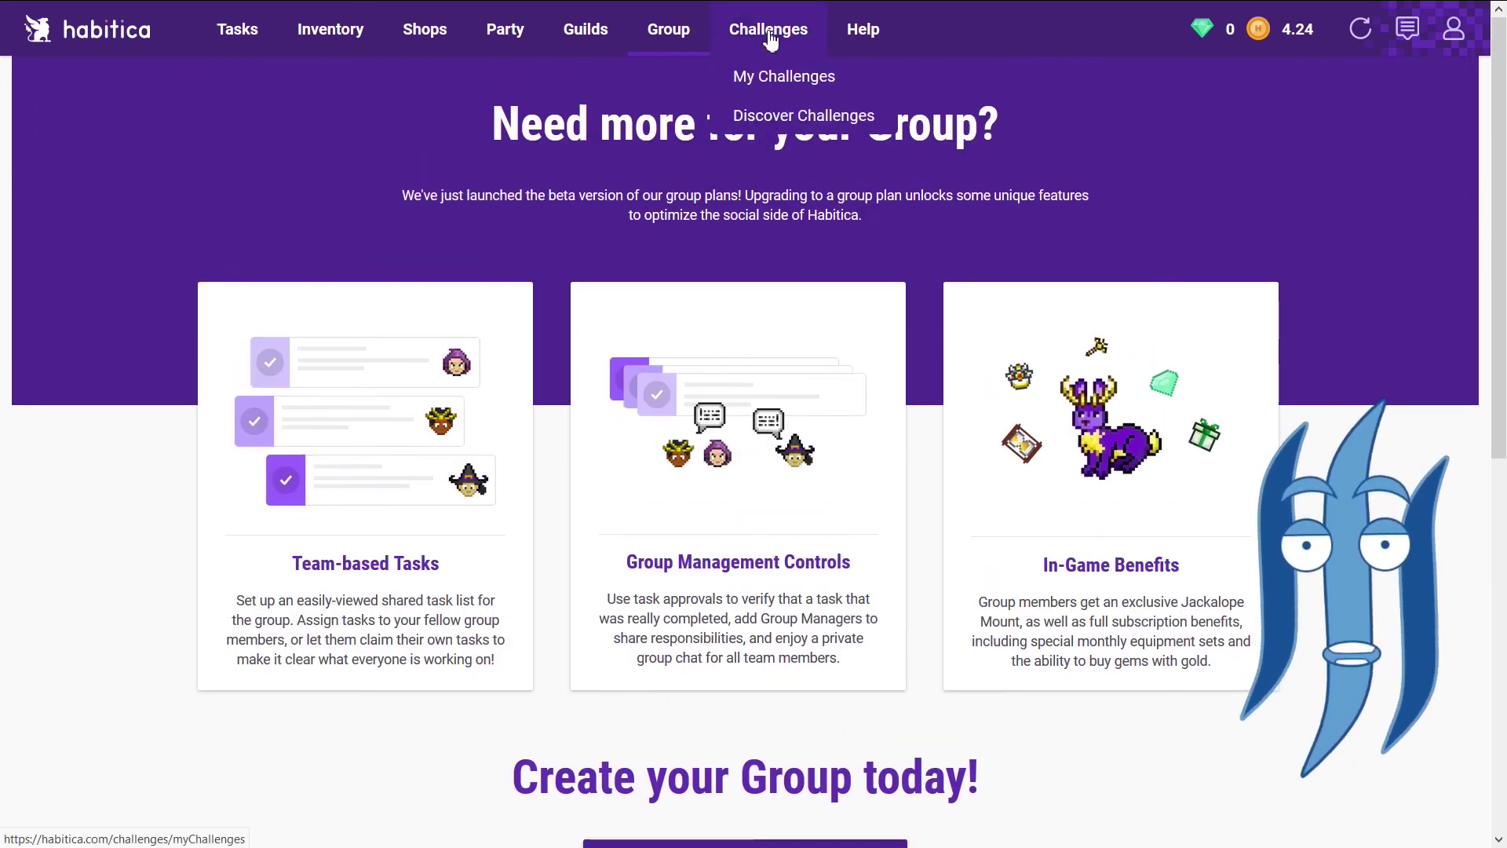
click(763, 112)
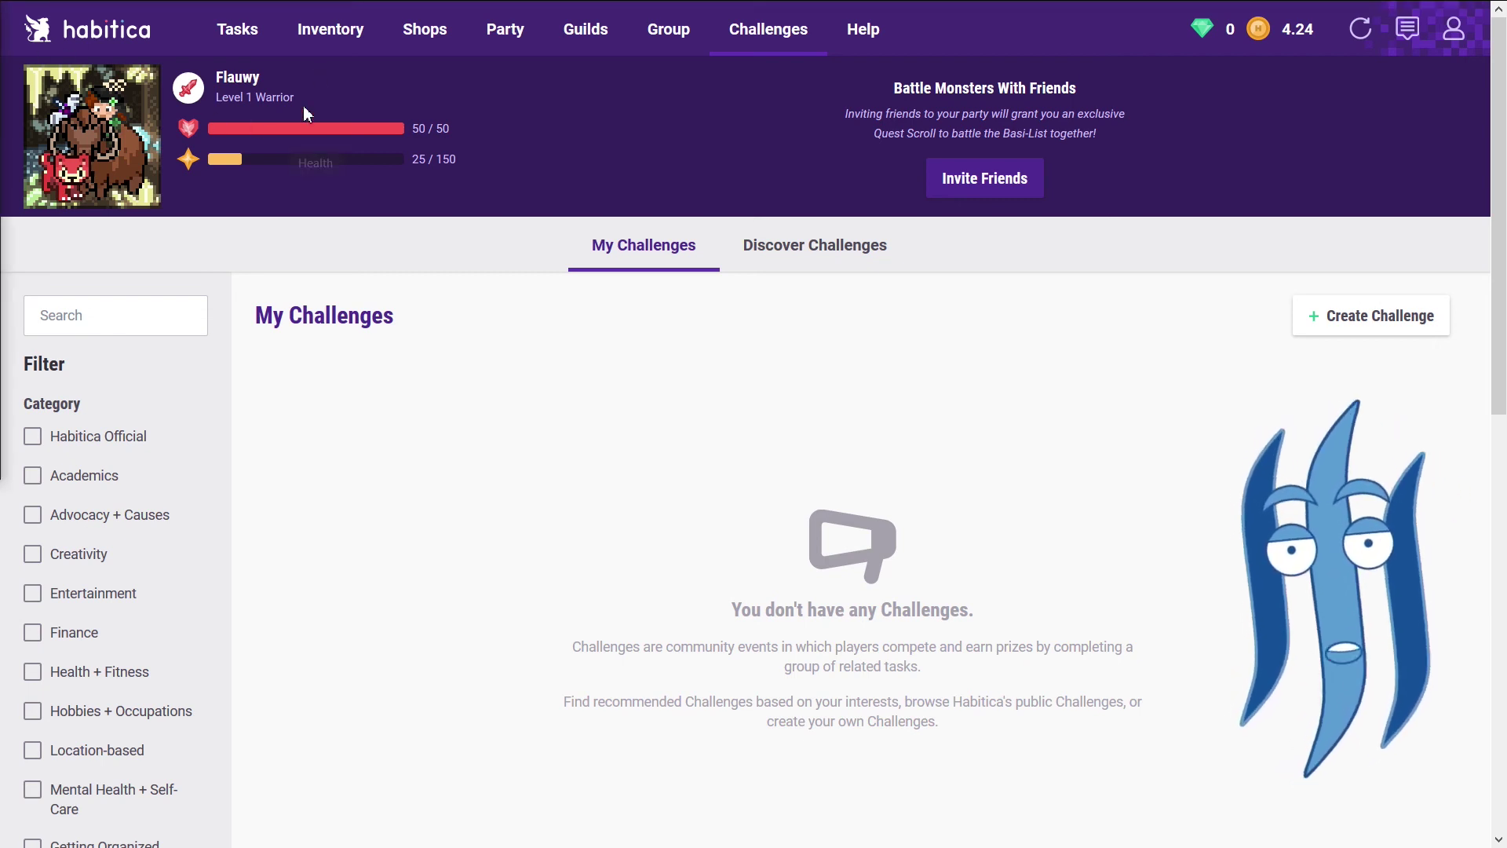
Return to the Tasks page listing three habits, four dailies and three to-dos.
click(250, 32)
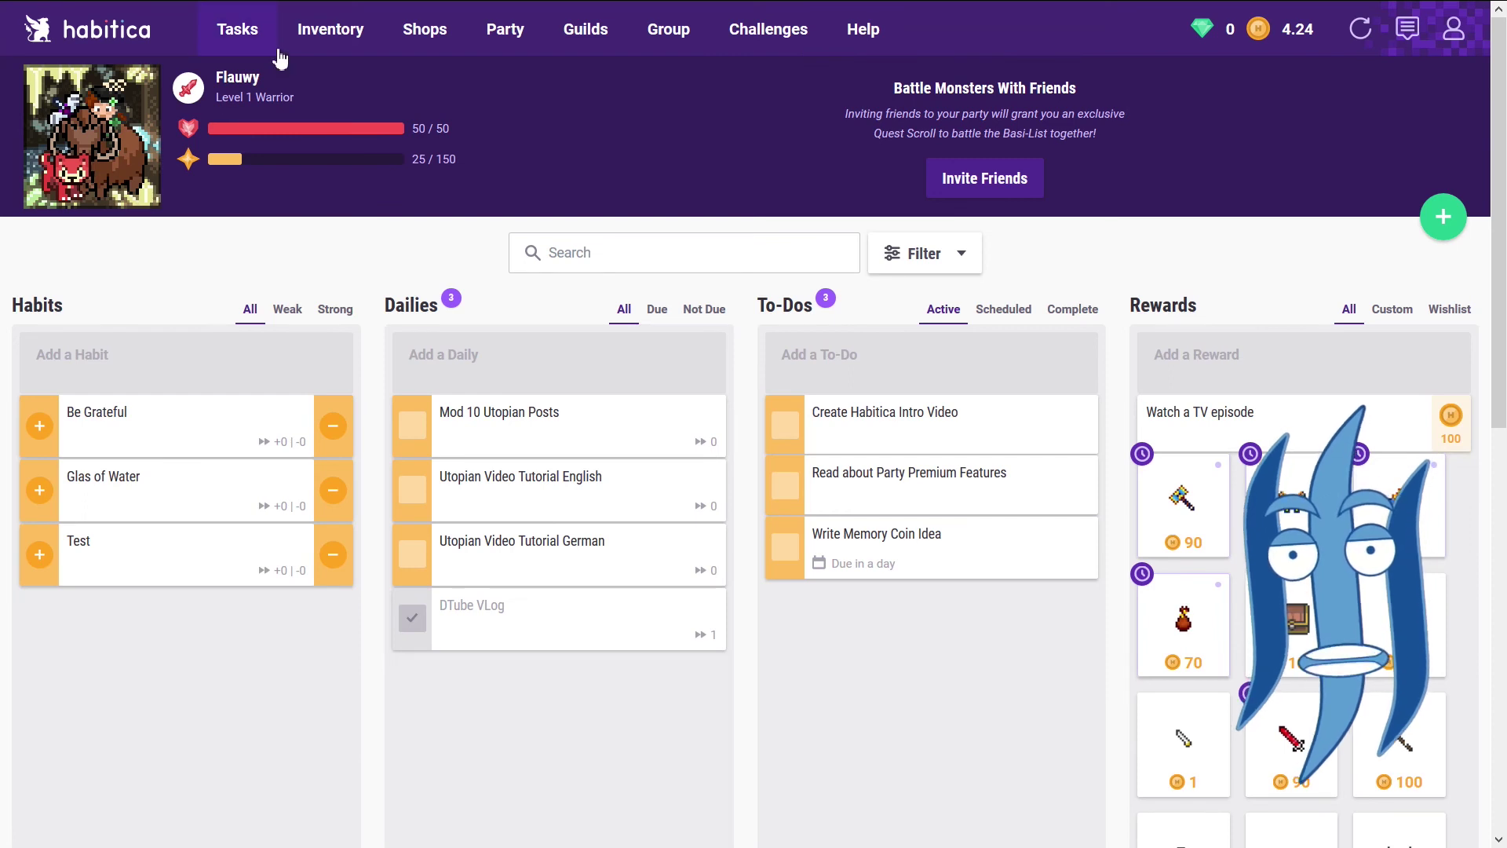